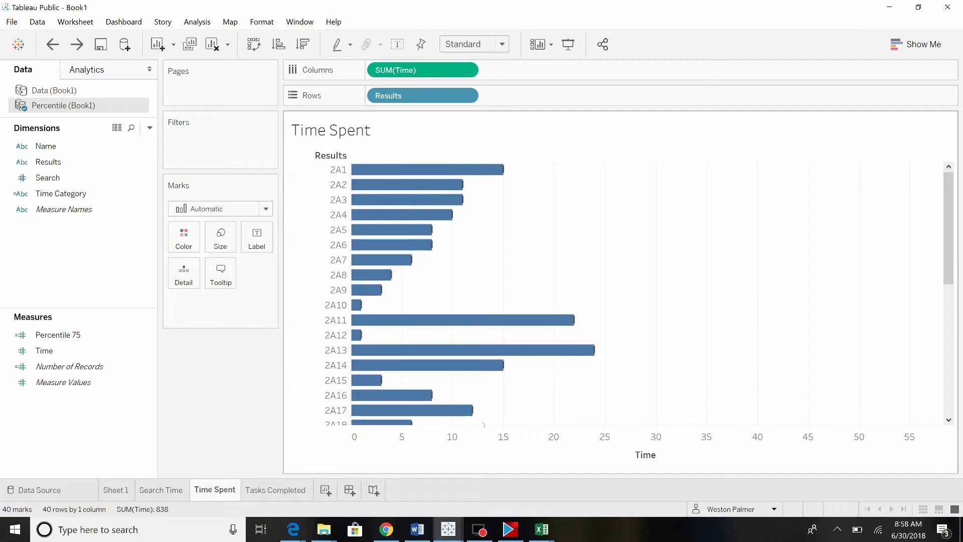
- Add a constant reference line at value 15 on the Time axis of the Time Spent chart
click(549, 441)
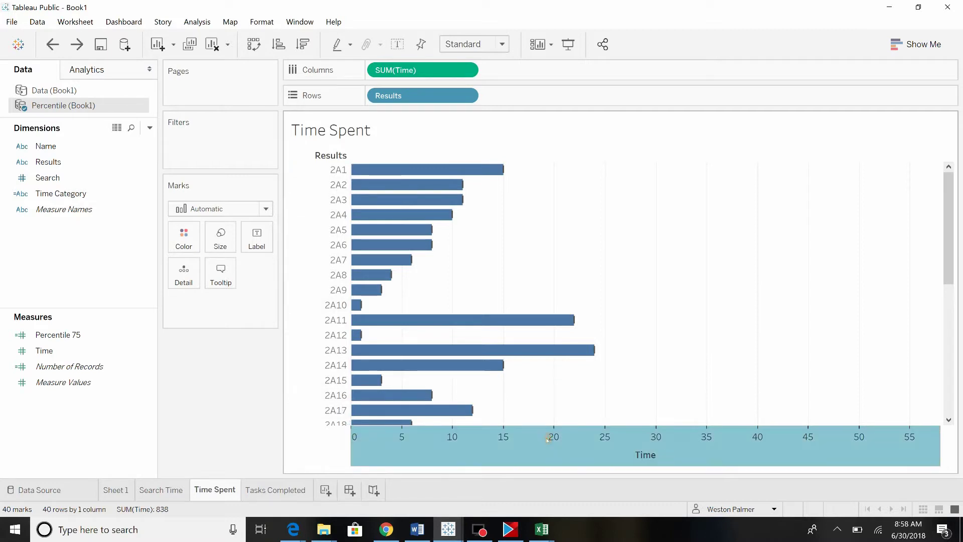
right_click(547, 440)
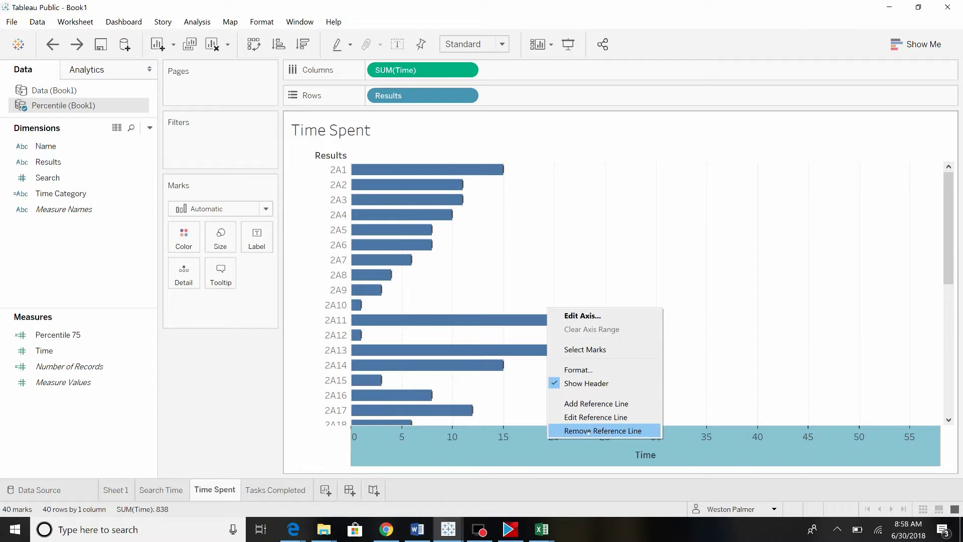
click(586, 404)
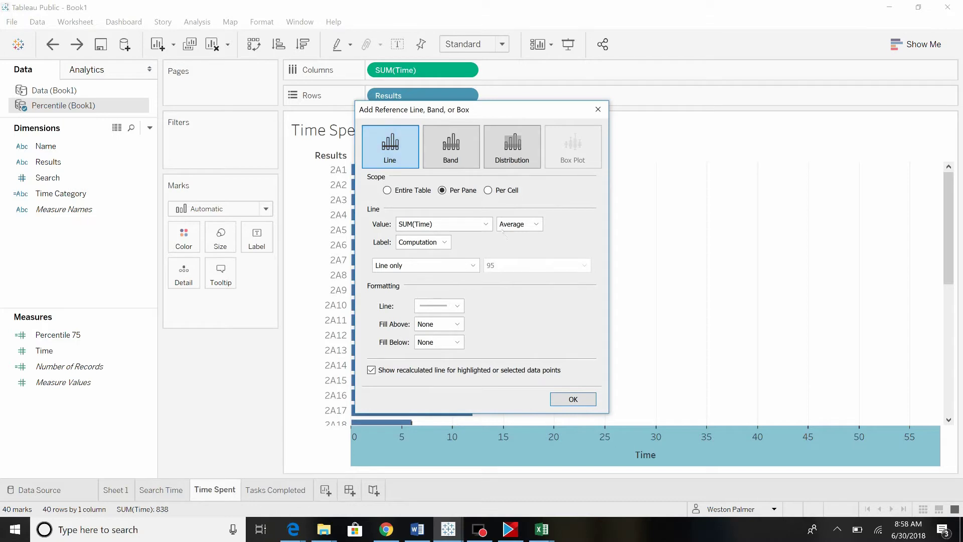
click(536, 224)
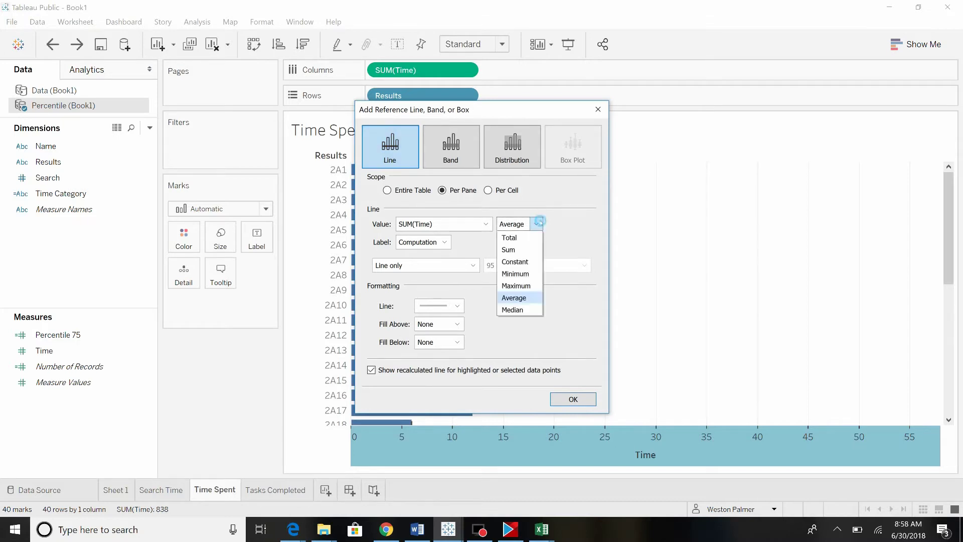
click(525, 262)
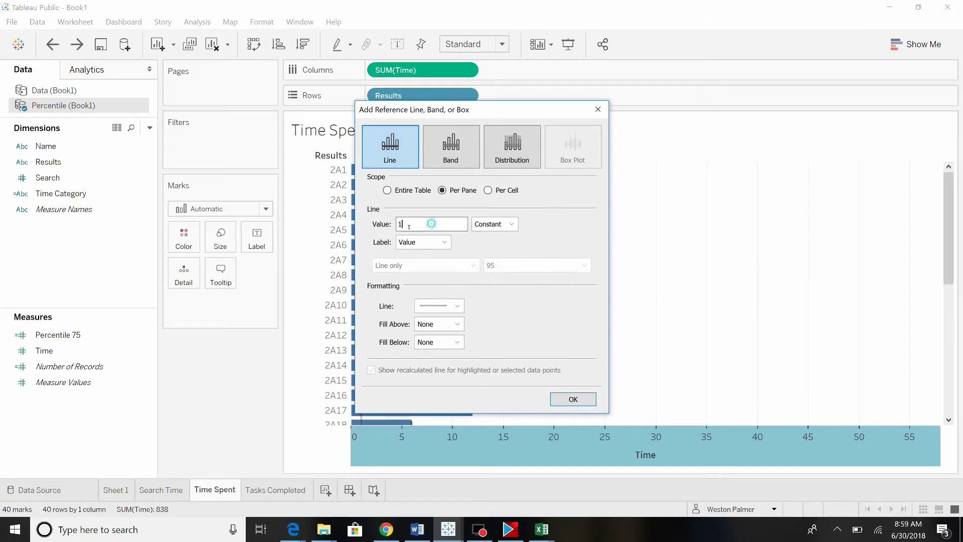
double_click(430, 224)
text(15)
click(512, 224)
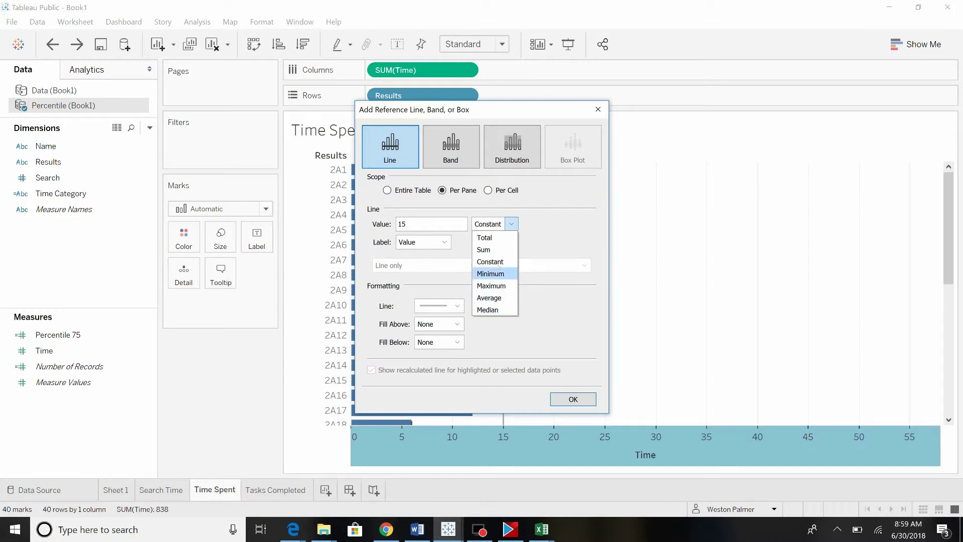
click(544, 215)
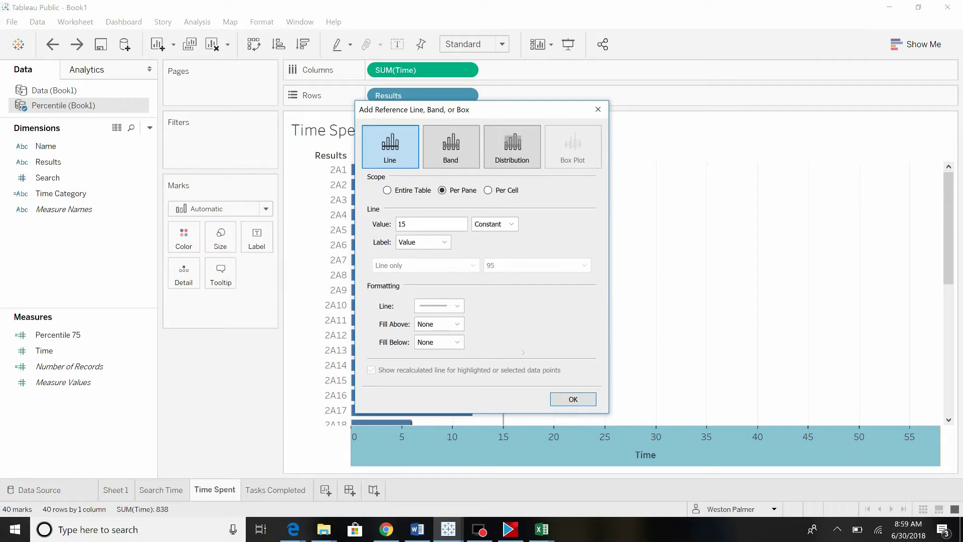
click(572, 399)
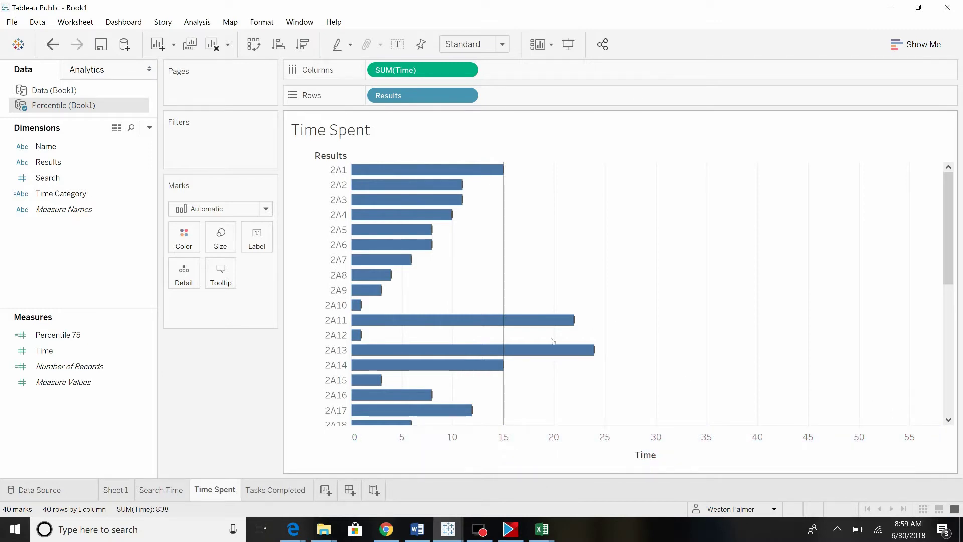
scroll(566, 335, down, 5)
scroll(550, 365, down, 5)
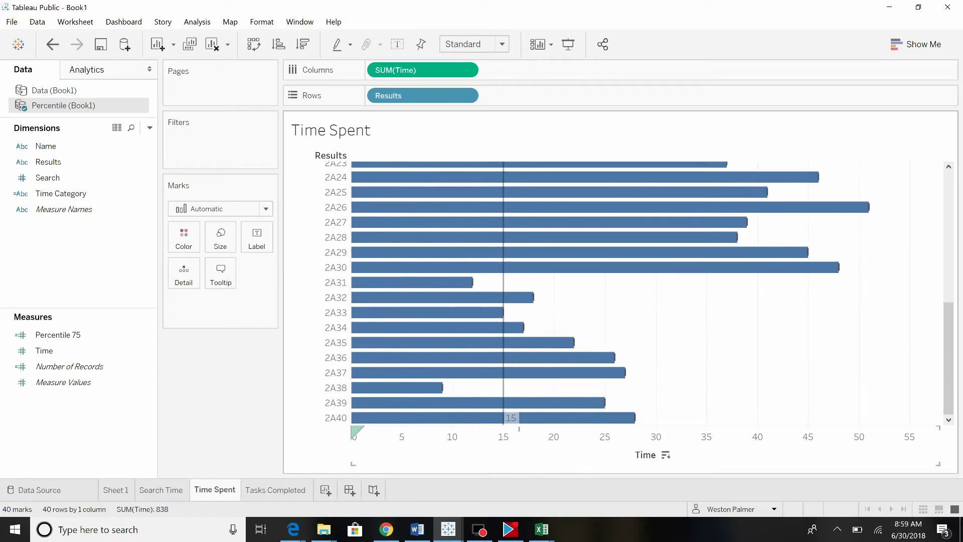
mouse_move(511, 422)
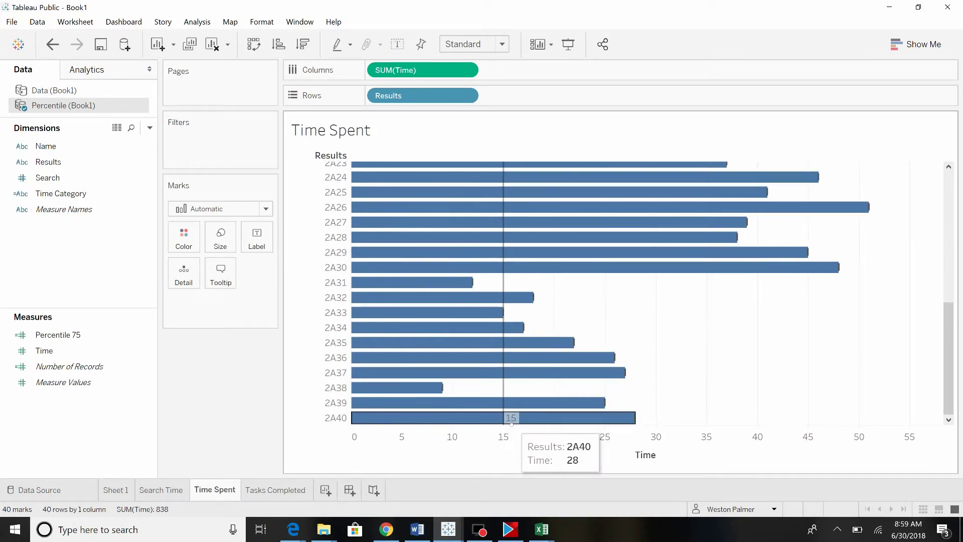
- Edit the 15 reference line, hide its label and convert it to a band
click(503, 392)
right_click(504, 392)
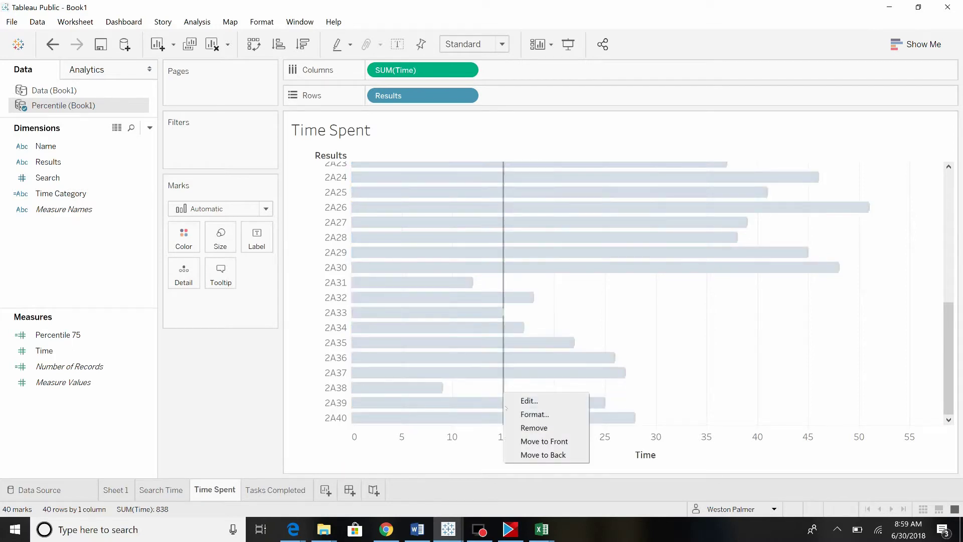
click(537, 402)
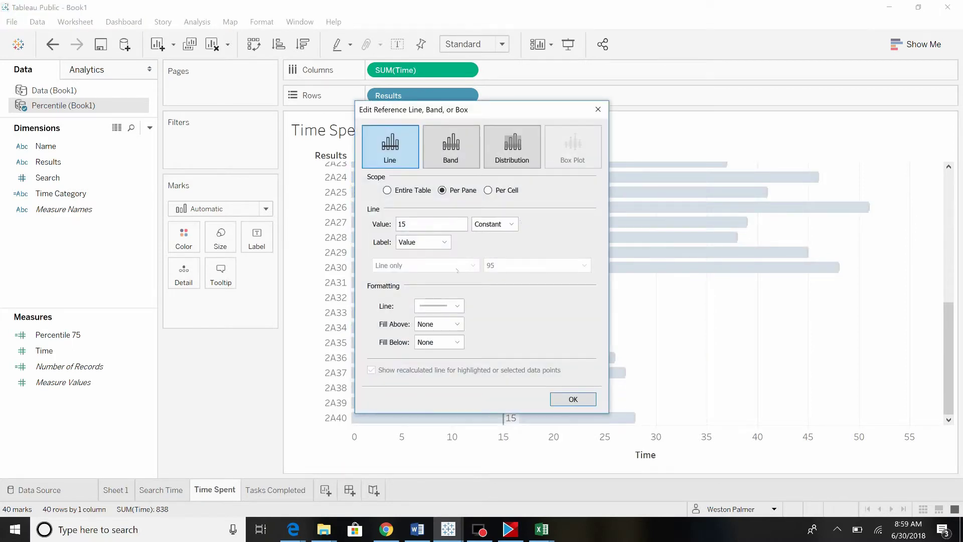
click(445, 242)
click(430, 253)
click(451, 146)
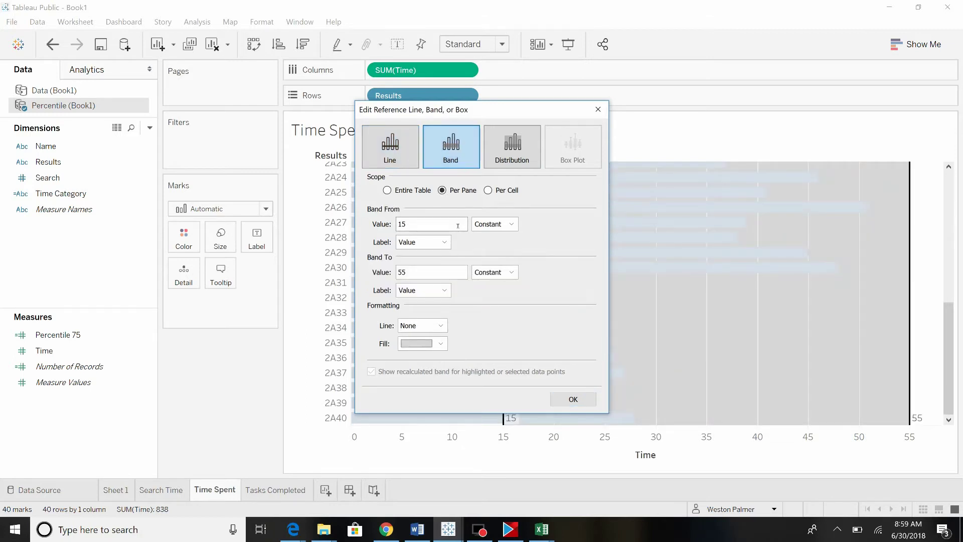
- Make the band span Time 0 to 15 with a pale beige fill
drag(442, 225, 380, 229)
text(0)
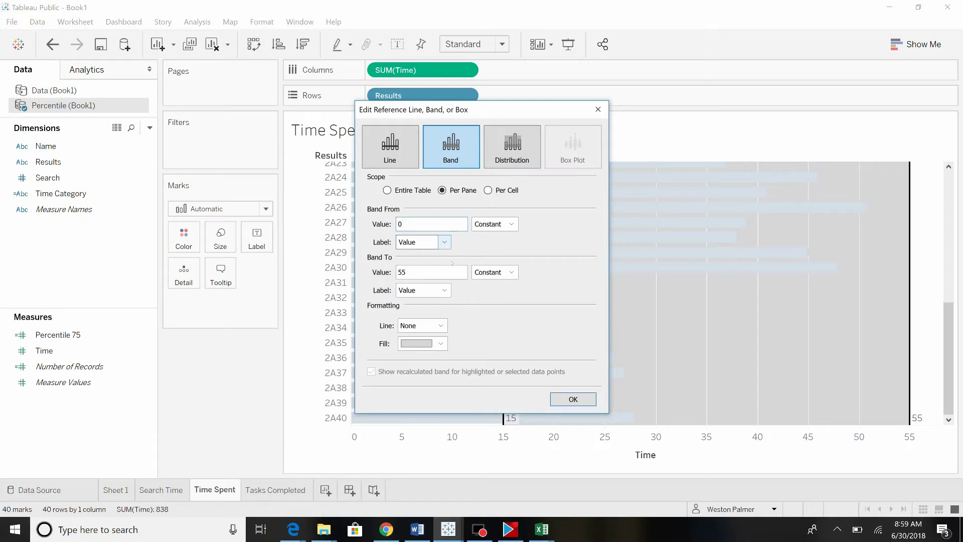
double_click(427, 274)
text(15)
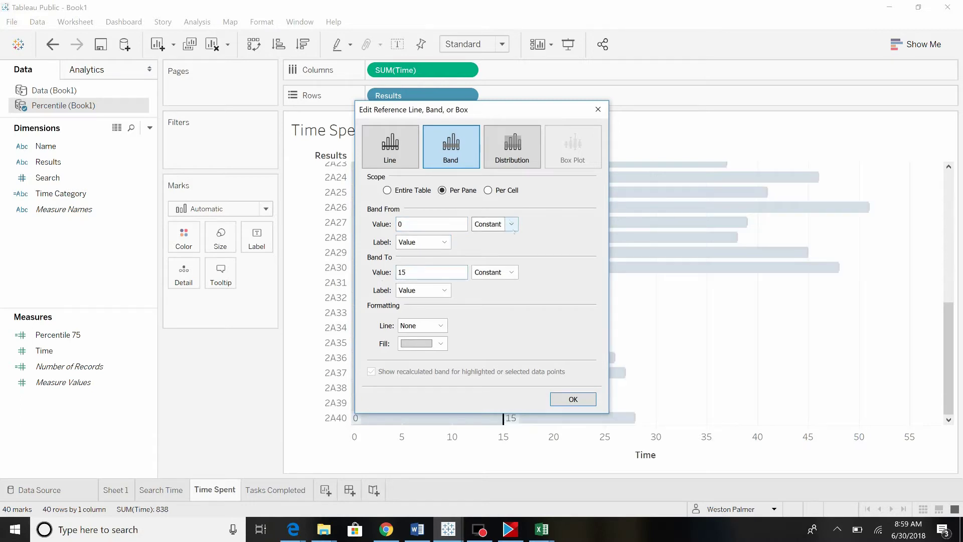
click(511, 225)
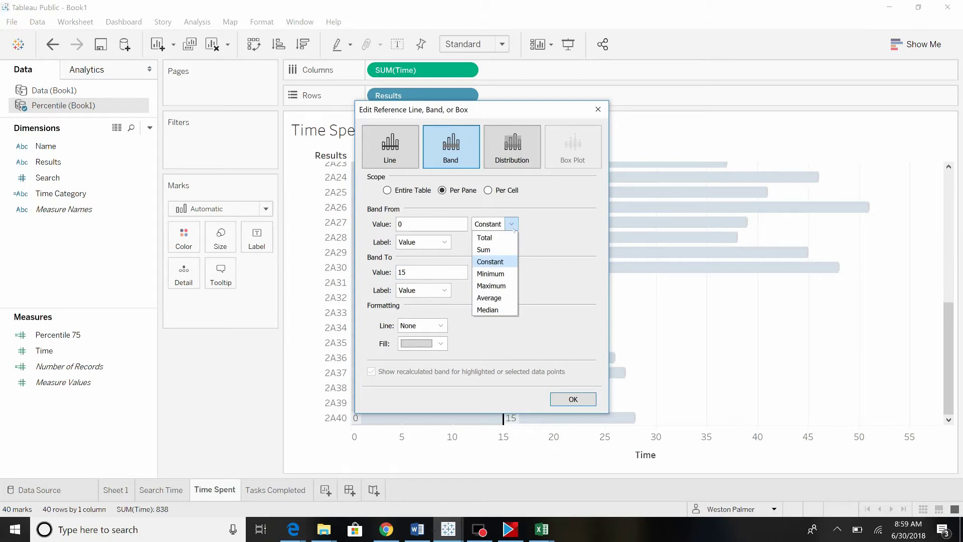
click(538, 239)
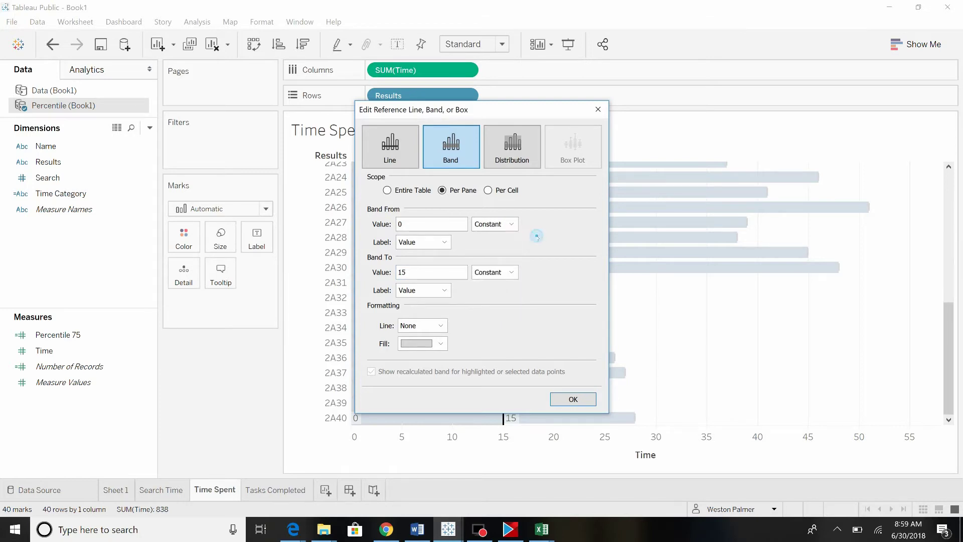
click(441, 344)
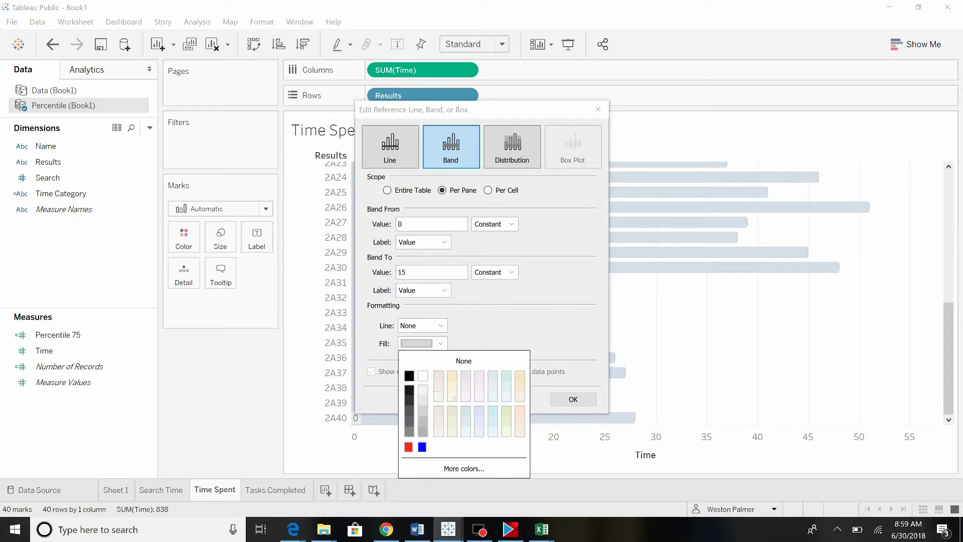
click(520, 376)
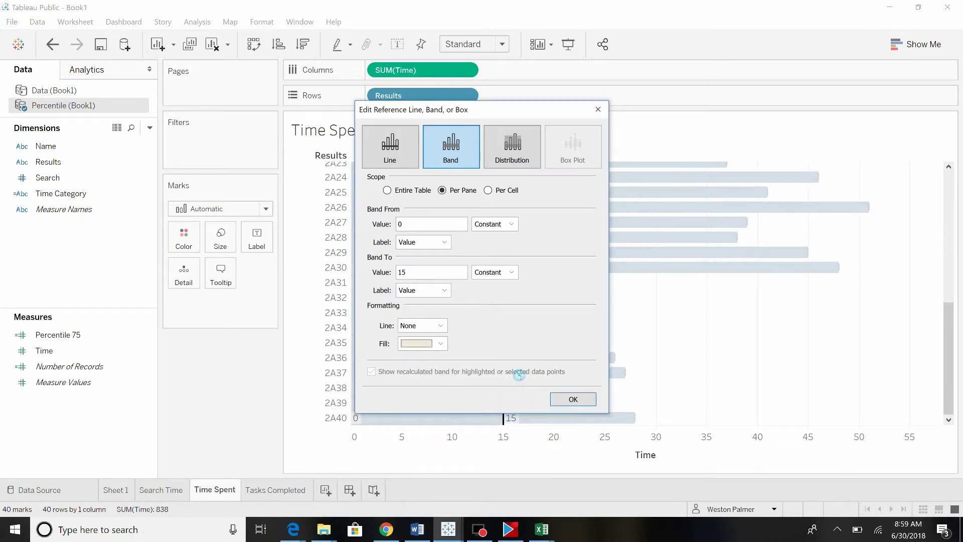
click(551, 400)
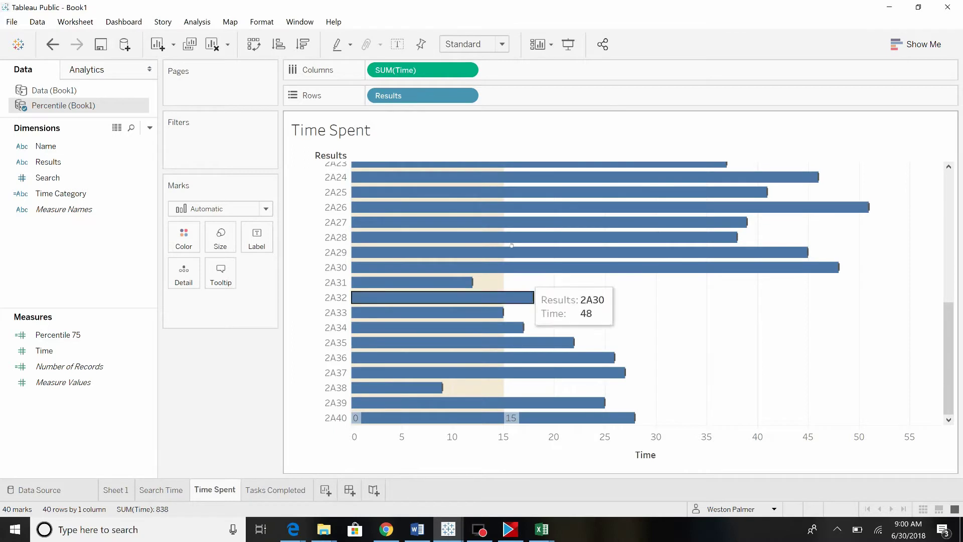
mouse_move(541, 419)
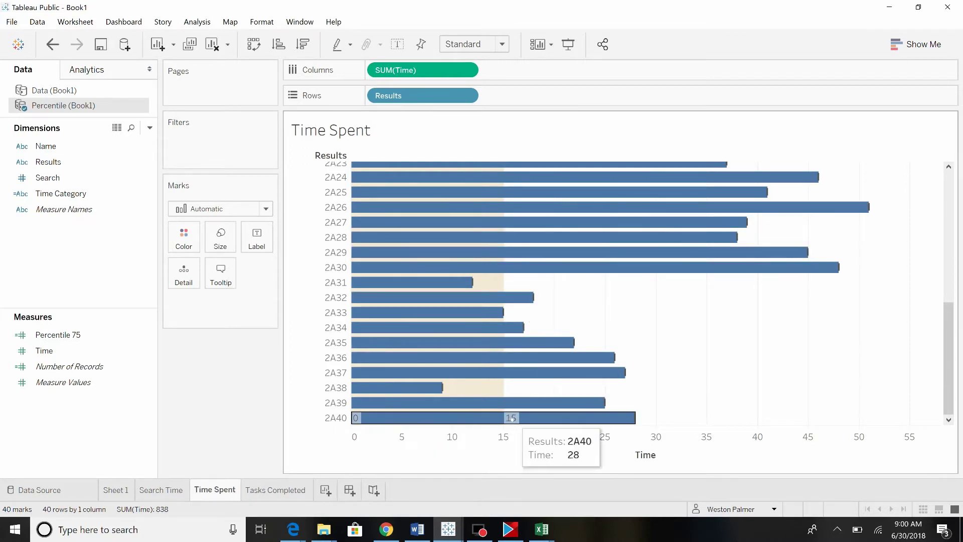
scroll(580, 346, up, 3)
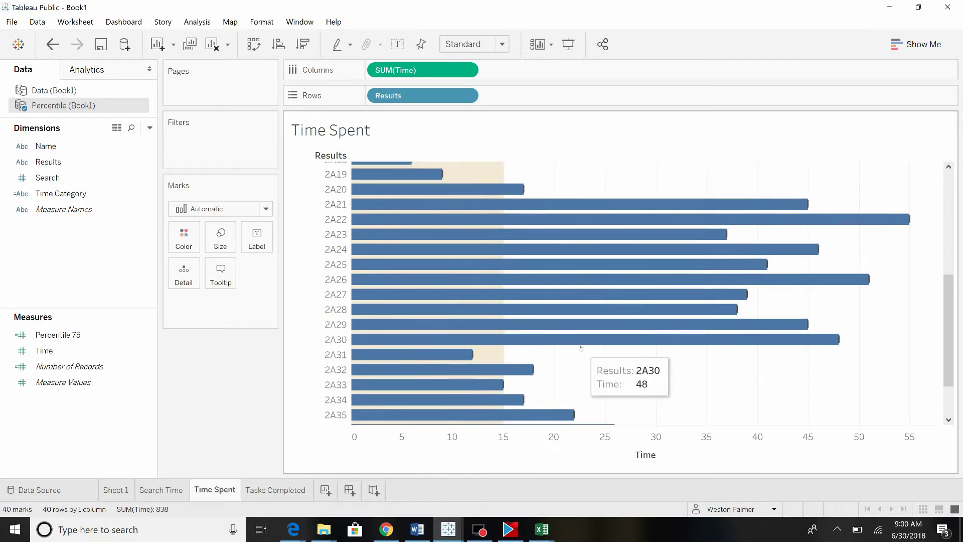
scroll(580, 345, up, 3)
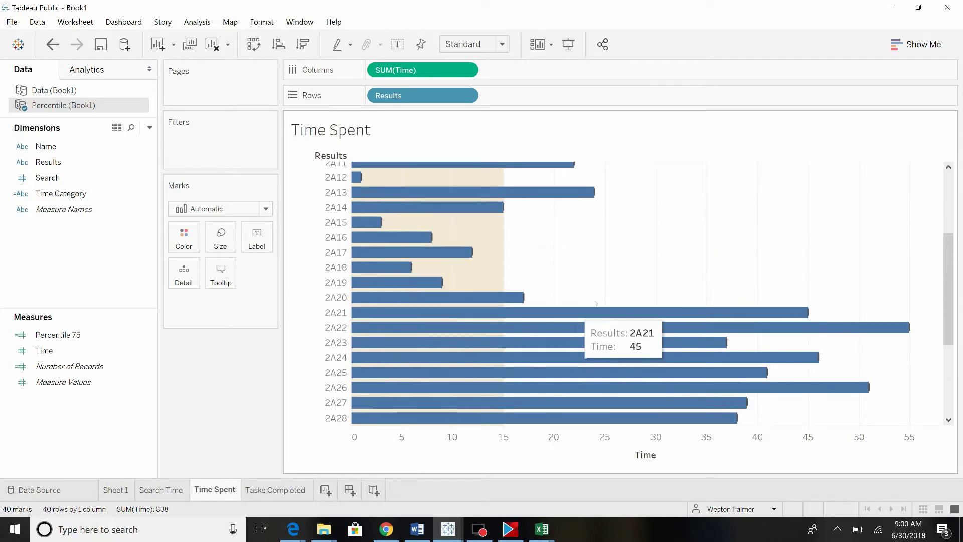
scroll(616, 285, up, 3)
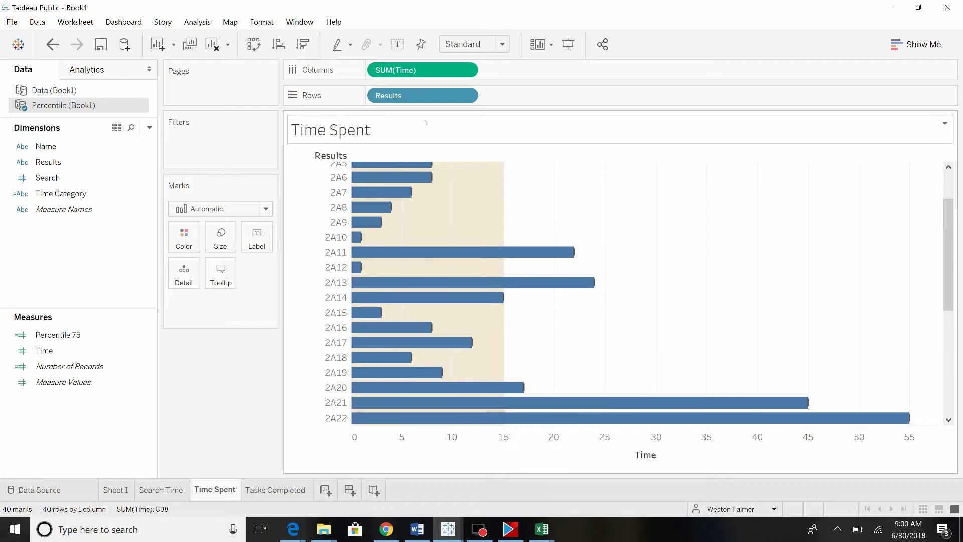
- Remove the Box Plot reference from the Time axis and reopen the 0–15 band's settings
right_click(495, 443)
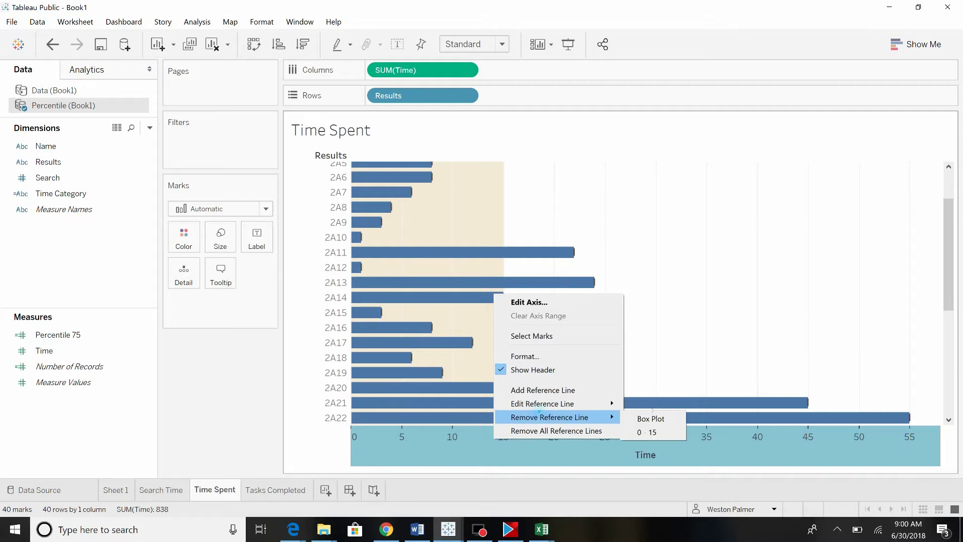
click(660, 418)
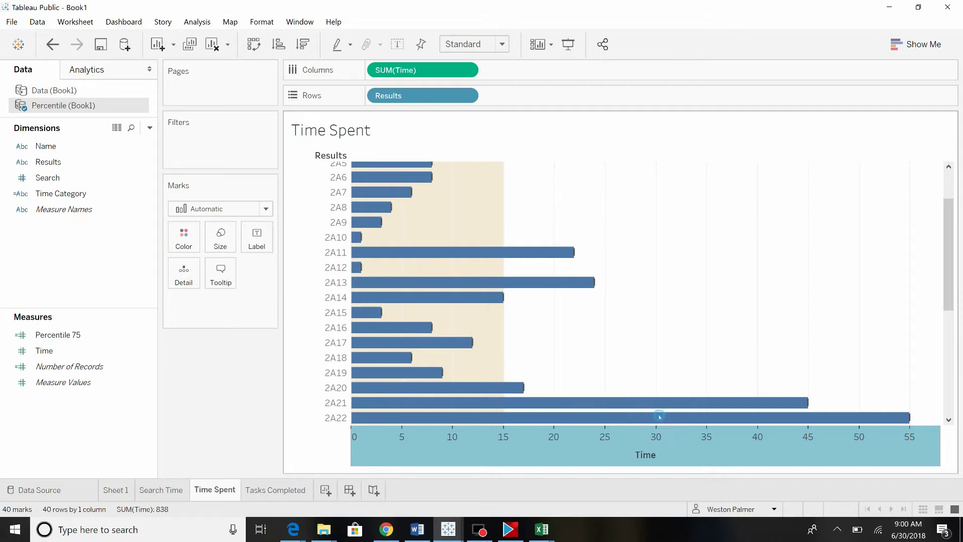
right_click(538, 444)
click(569, 422)
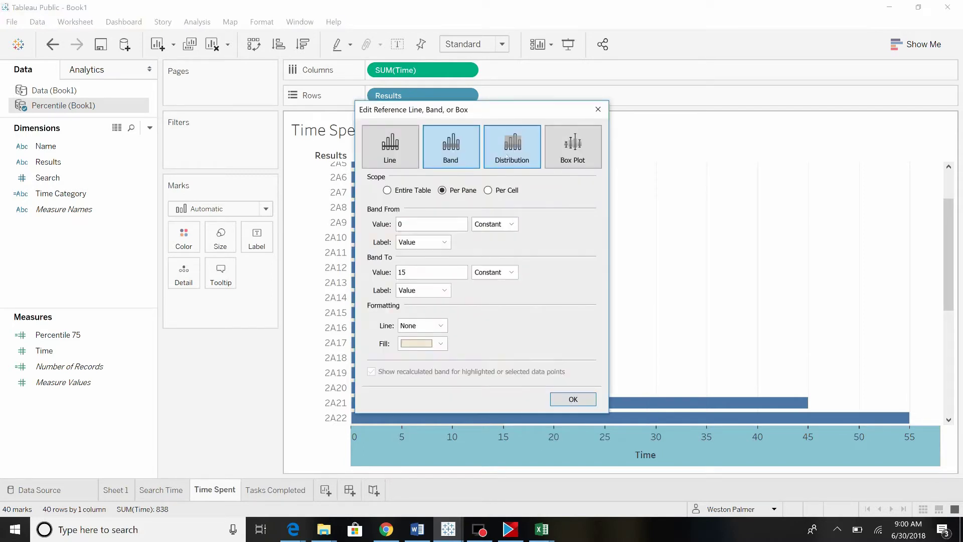
- Turn the band into a distribution at 50,75 percent of 100% of Maximum
click(507, 156)
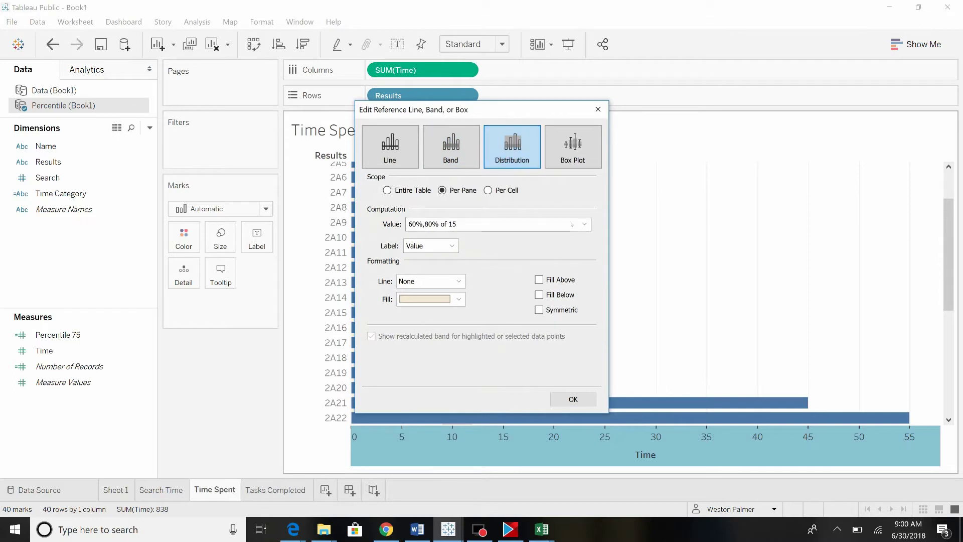
click(585, 224)
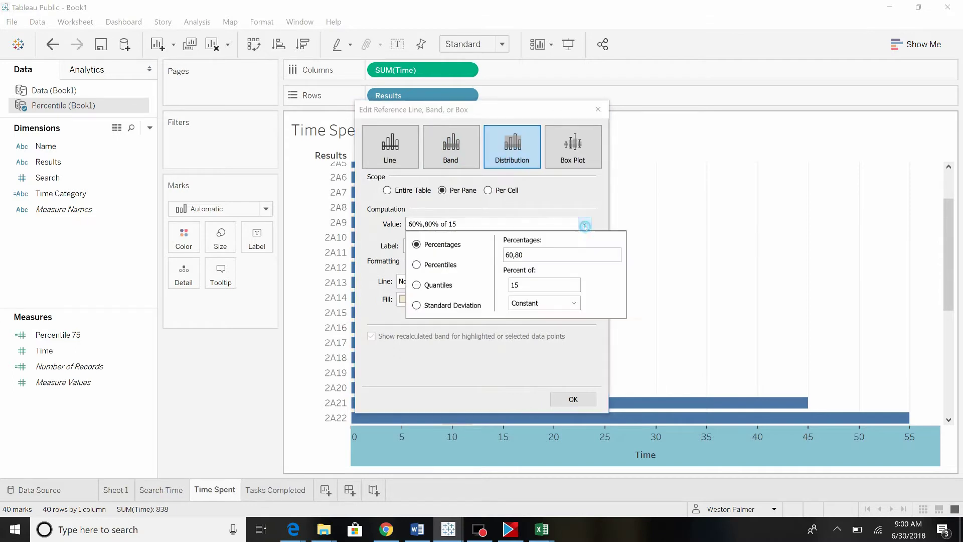
double_click(542, 254)
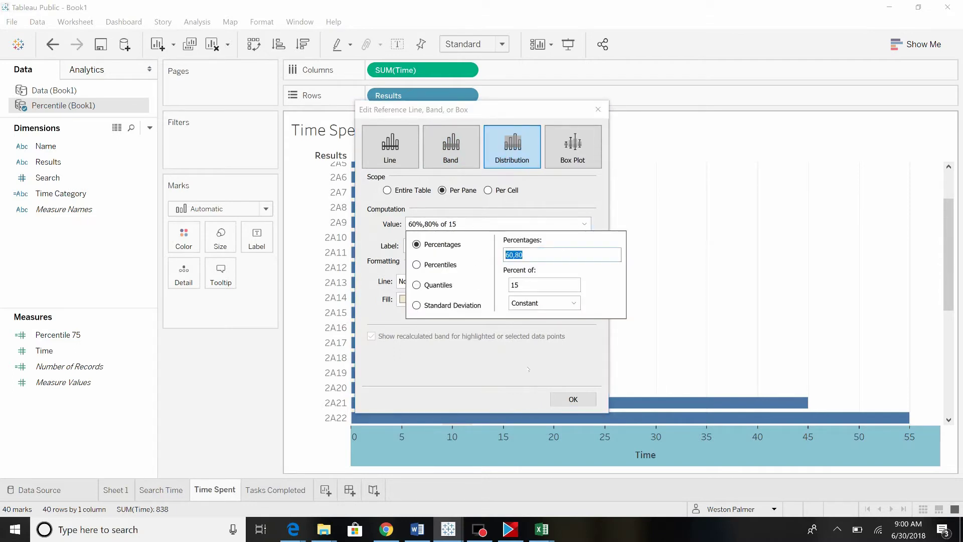
text(50,75)
key(Tab)
click(572, 303)
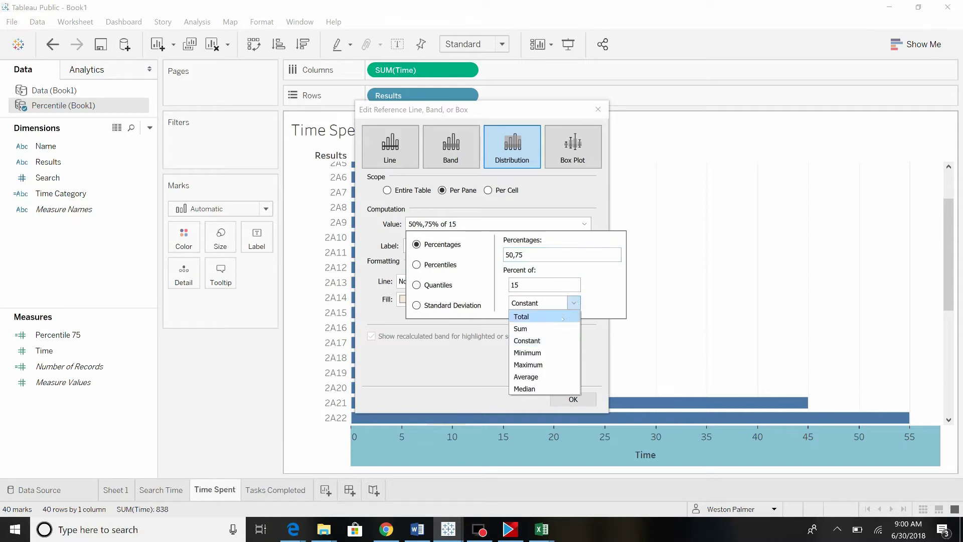
click(561, 364)
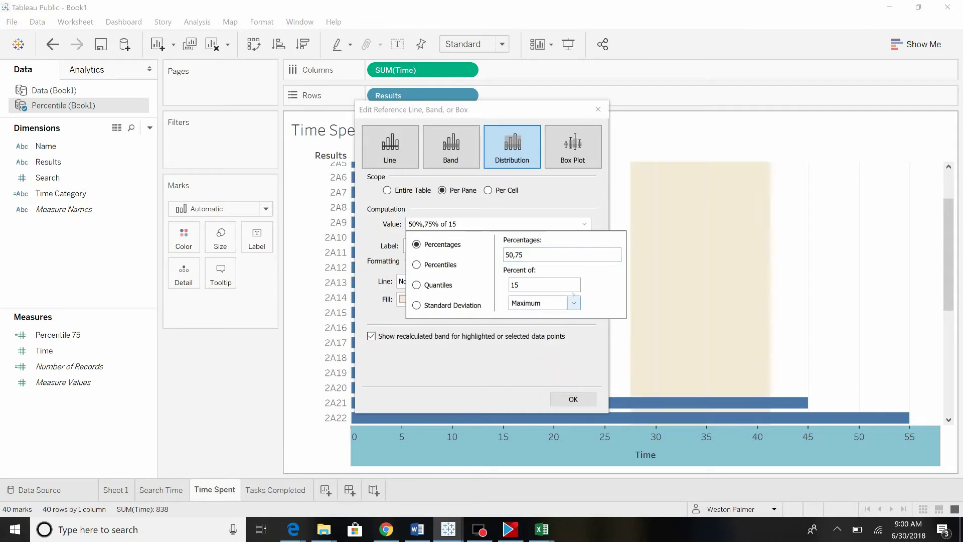
drag(520, 285, 497, 285)
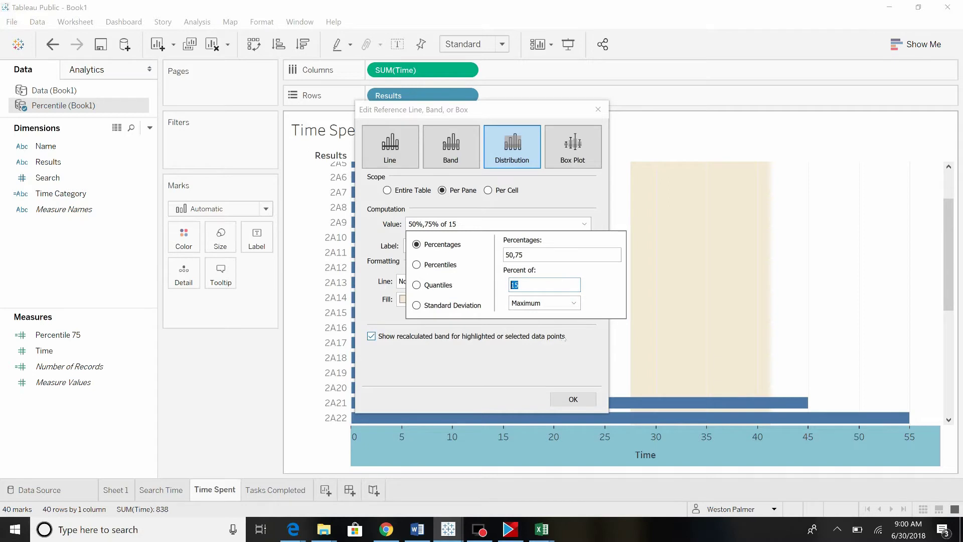
text(100)
click(565, 259)
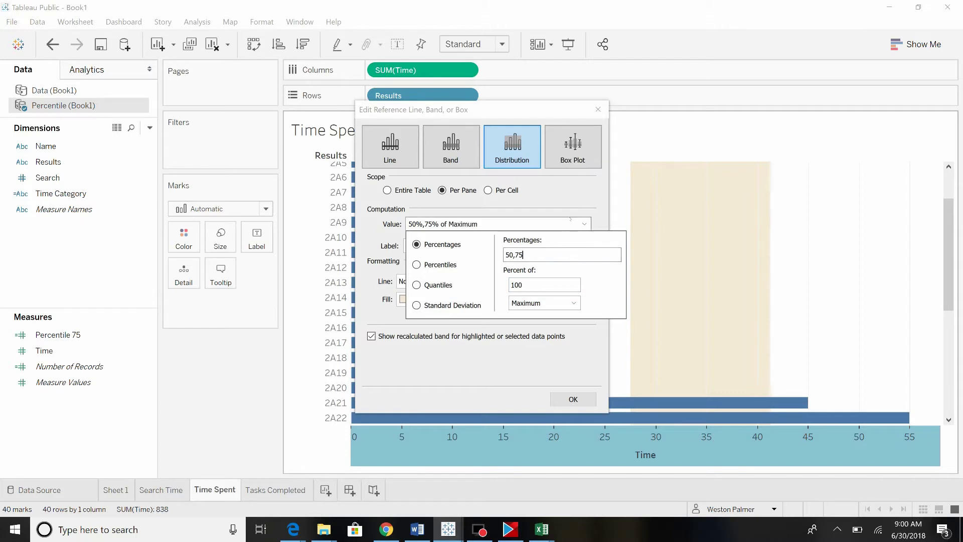
click(571, 203)
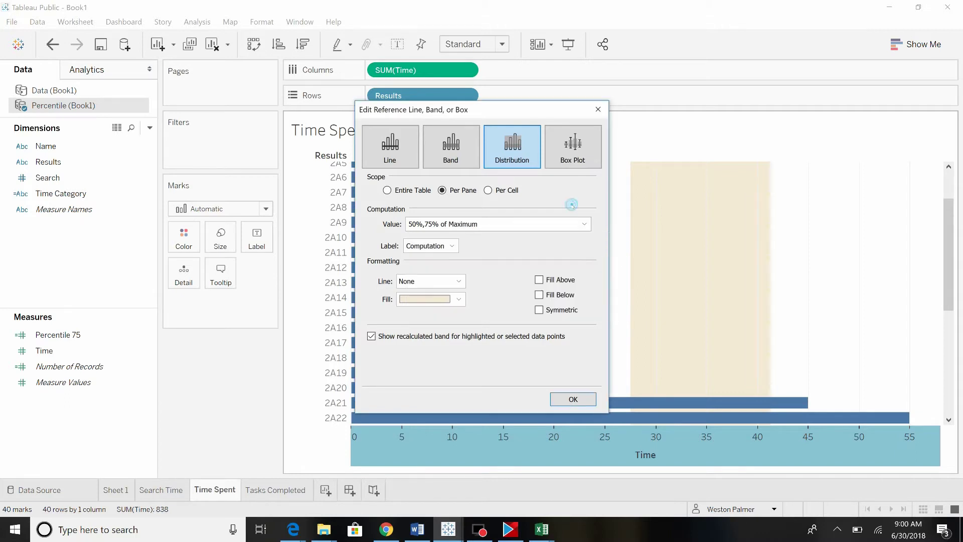
- Fill below each band with the Stoplight palette and apply
click(539, 295)
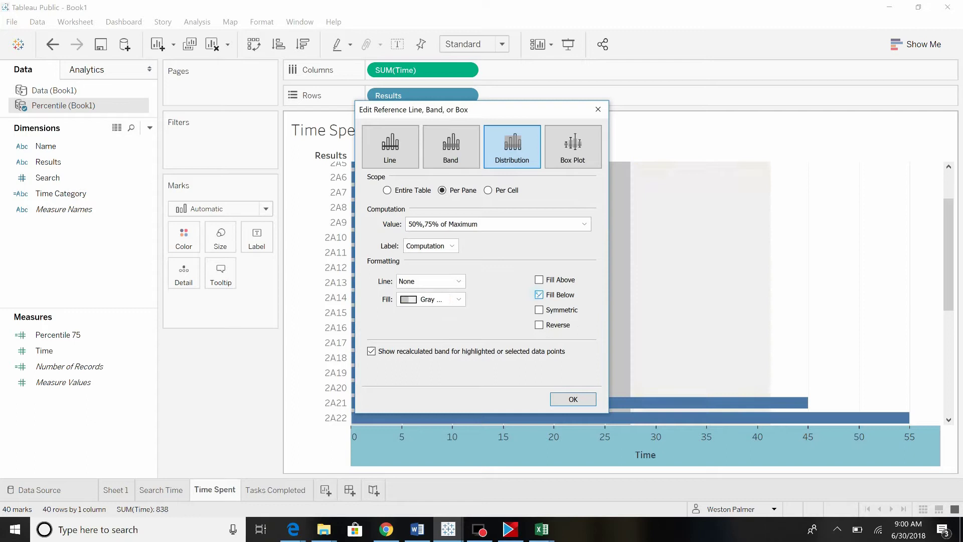
click(459, 299)
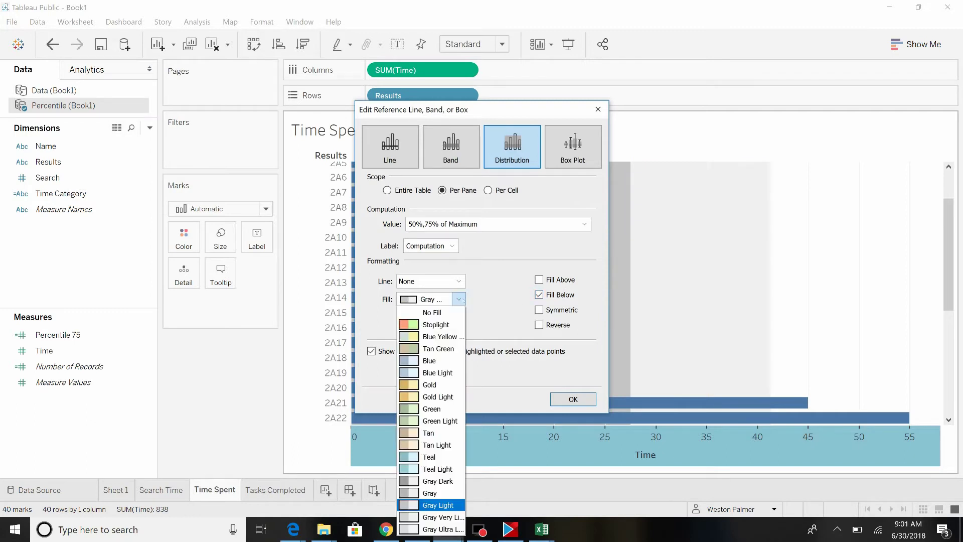
click(450, 324)
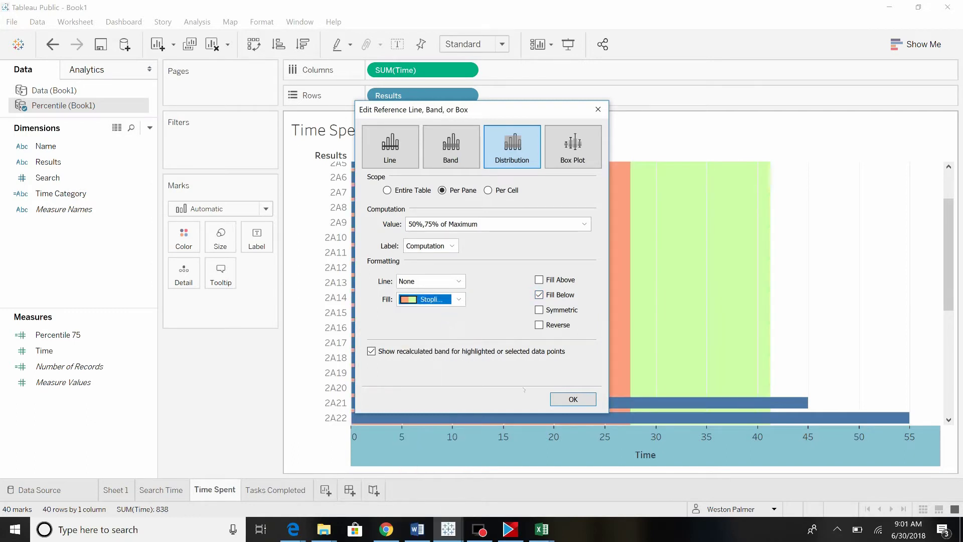
click(573, 398)
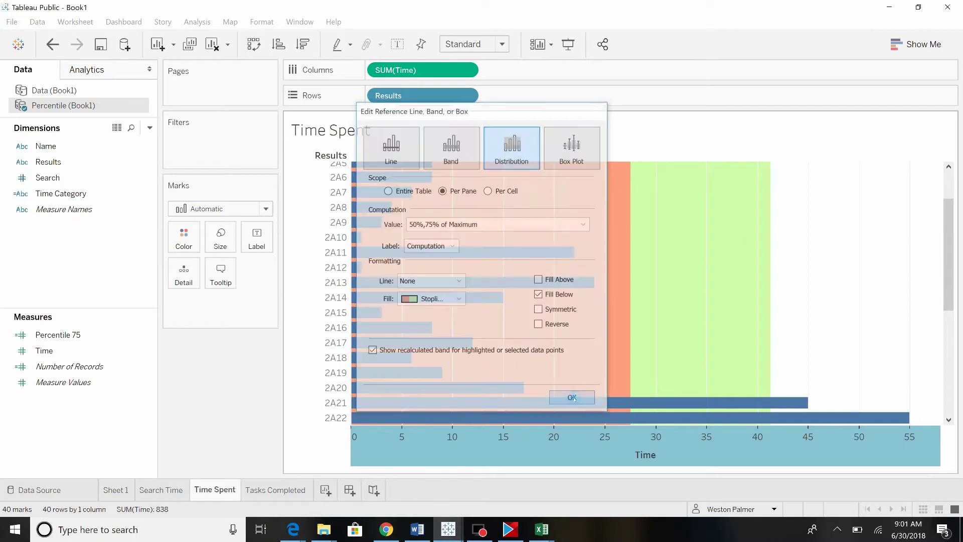
mouse_move(631, 373)
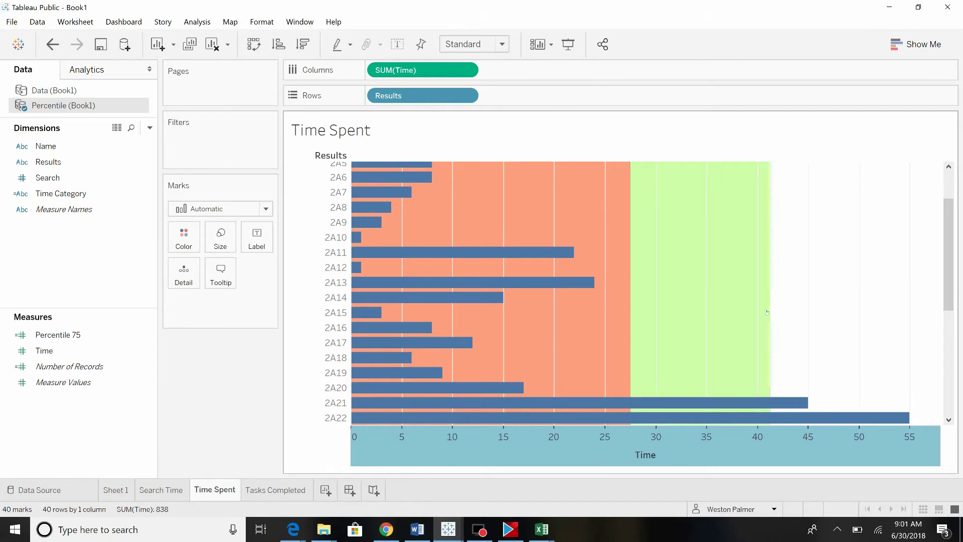
mouse_move(770, 307)
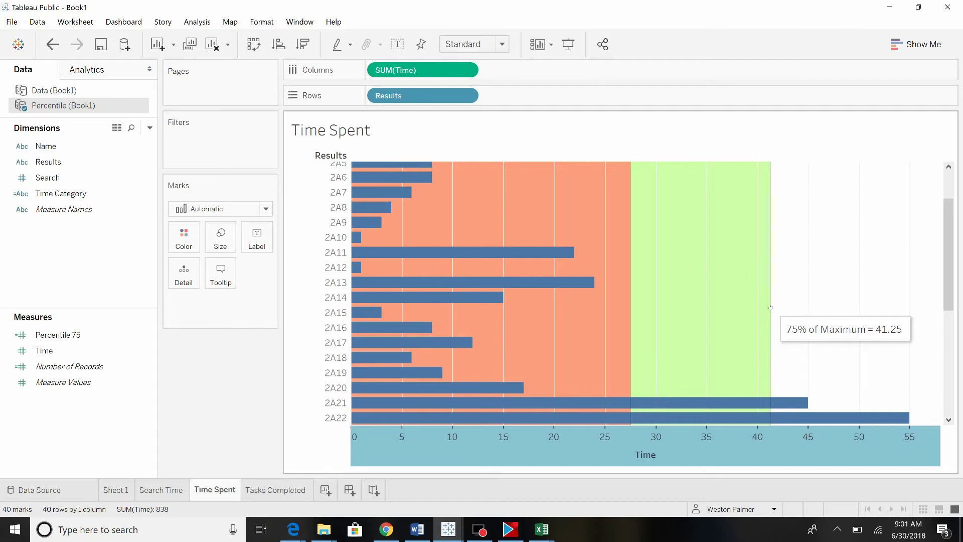
scroll(891, 336, down, 5)
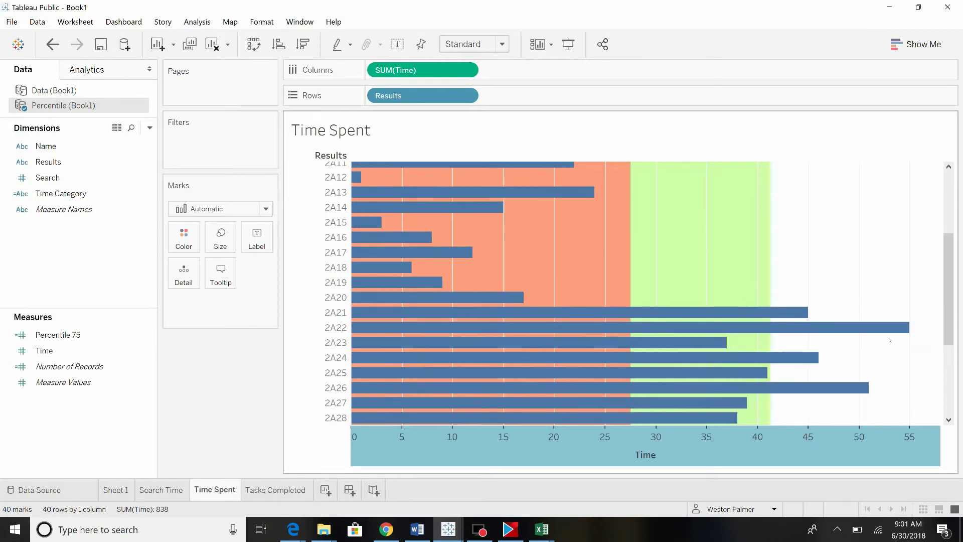
scroll(890, 341, down, 5)
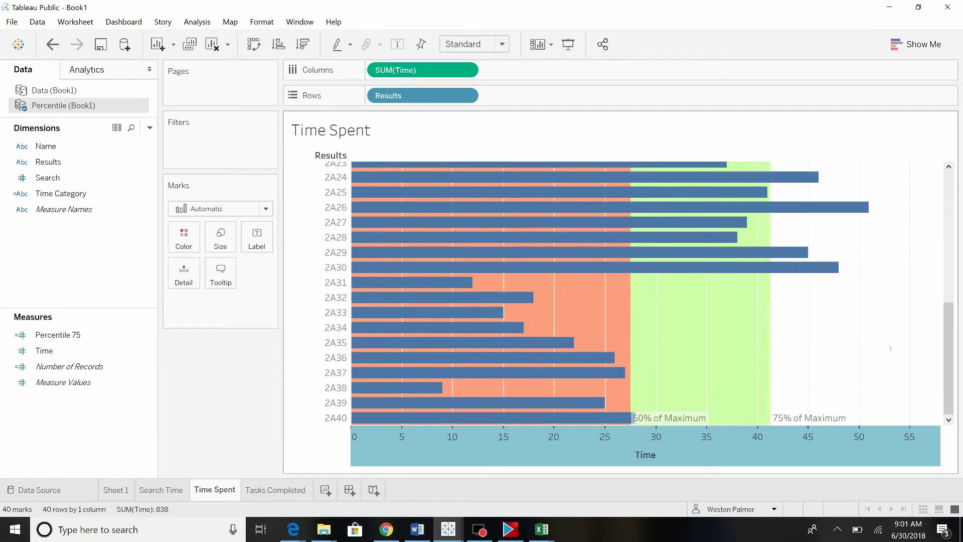
mouse_move(812, 421)
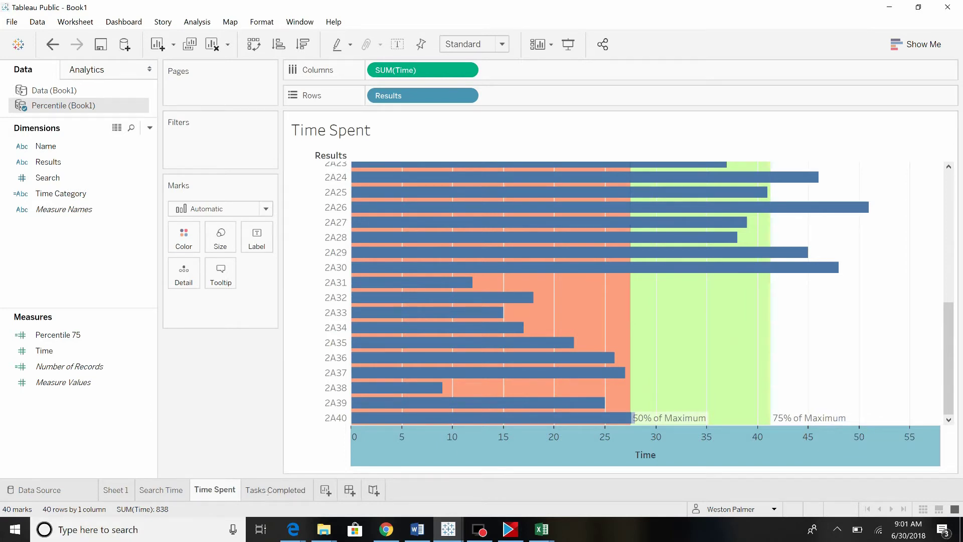
- On the Tasks Completed sheet, create a calculated field 'Todays Date' with formula TODAY()
click(267, 490)
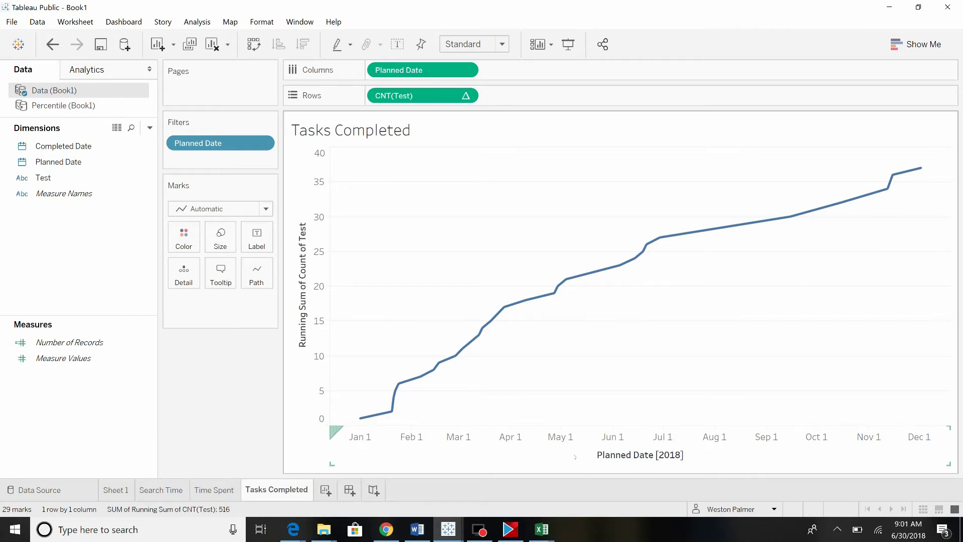
click(150, 128)
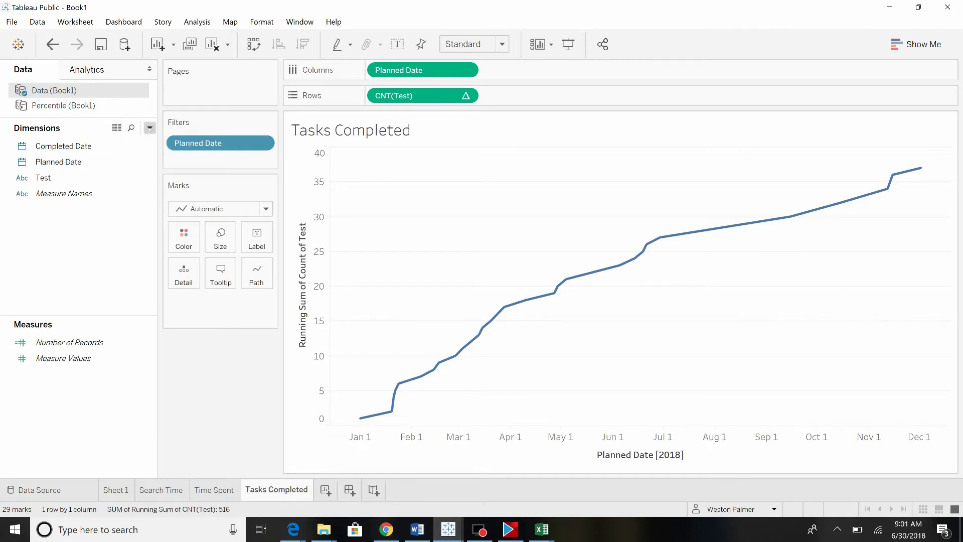
click(83, 142)
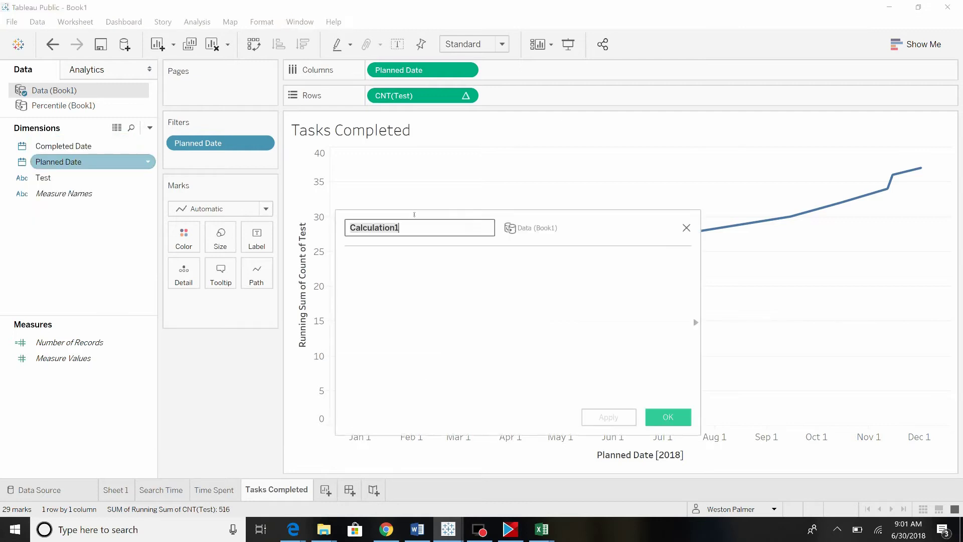
text(Today)
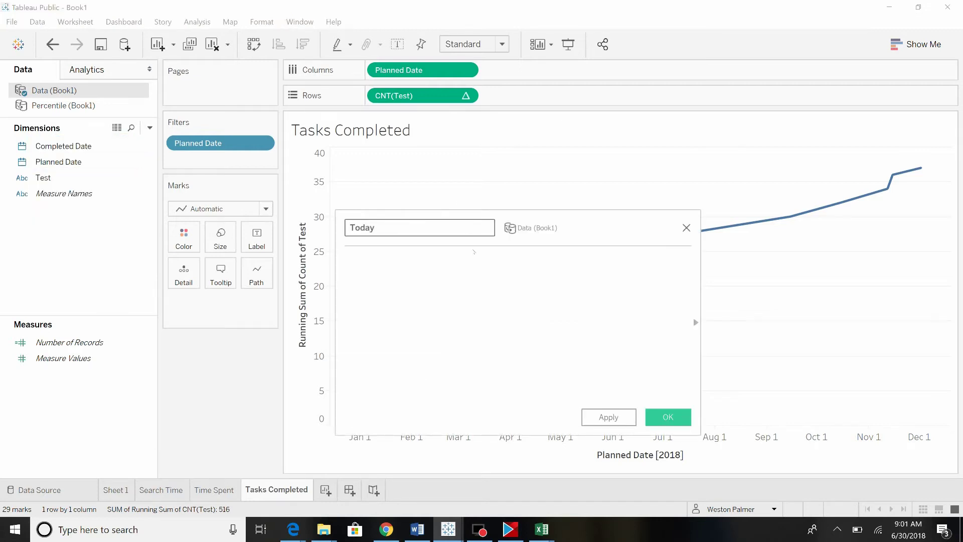
text(s Date)
key(Tab)
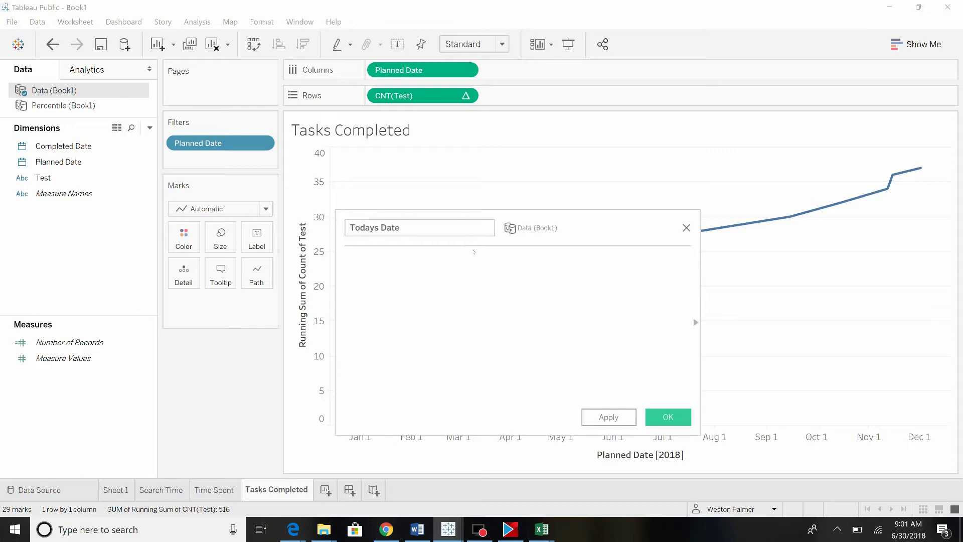
text(to)
key(Return)
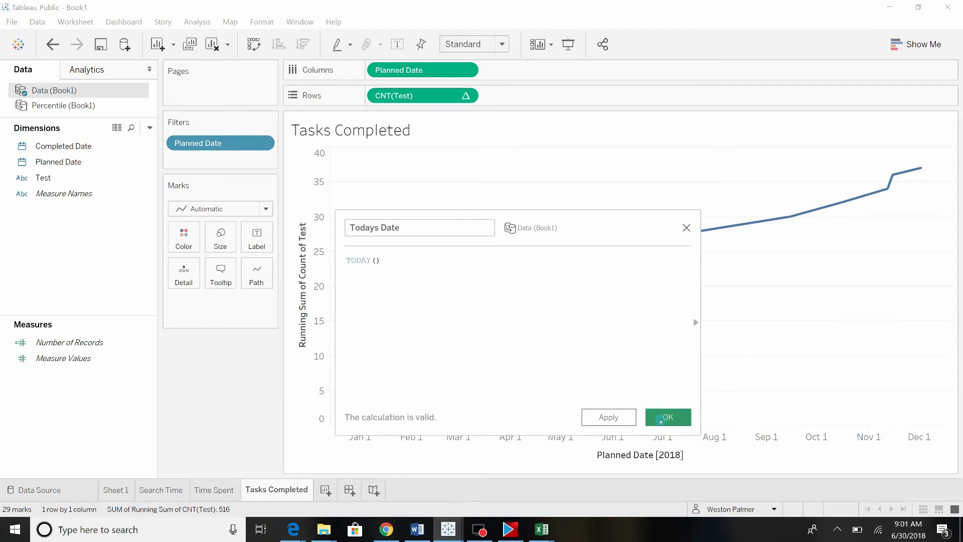
click(668, 417)
- Add a reference line to the Planned Date axis, previewed at the minimum Planned Date
right_click(621, 438)
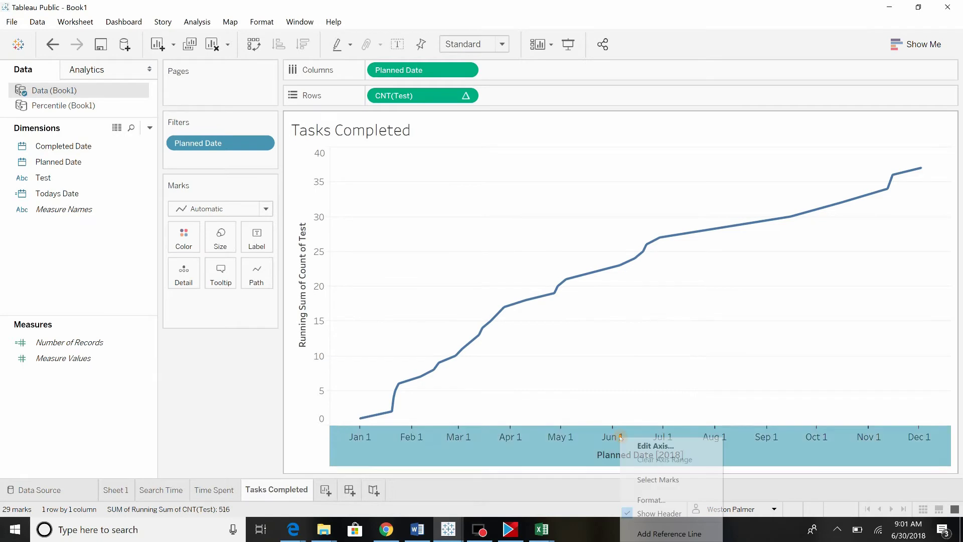
click(662, 534)
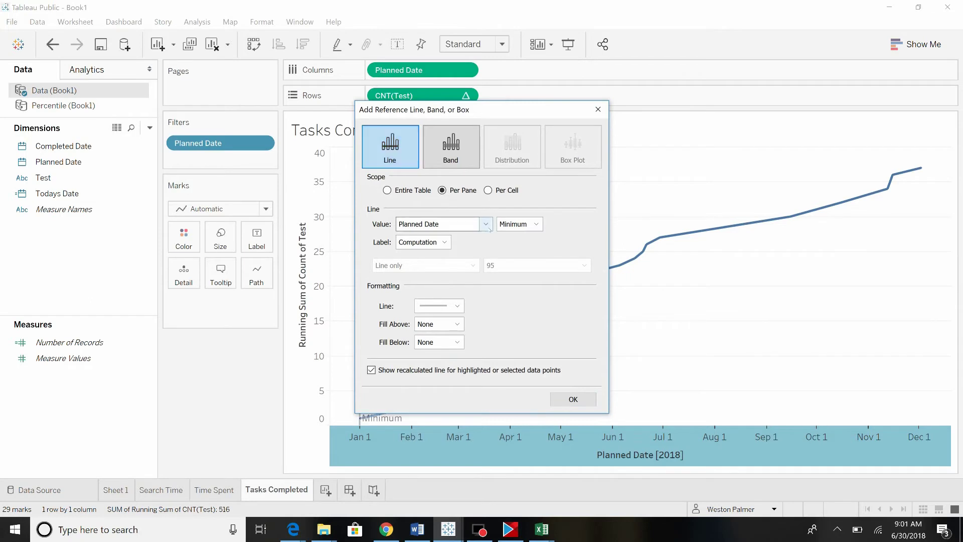
click(536, 225)
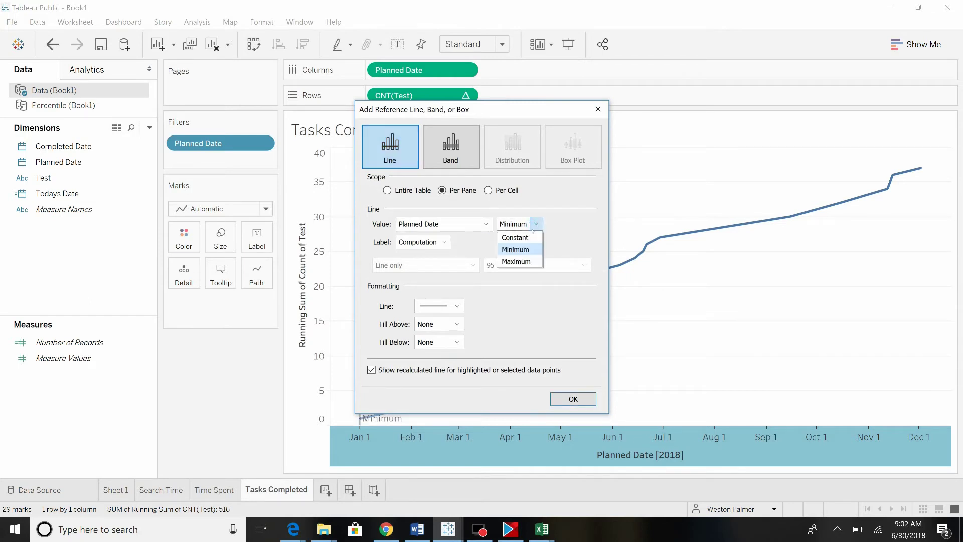
click(519, 237)
click(438, 225)
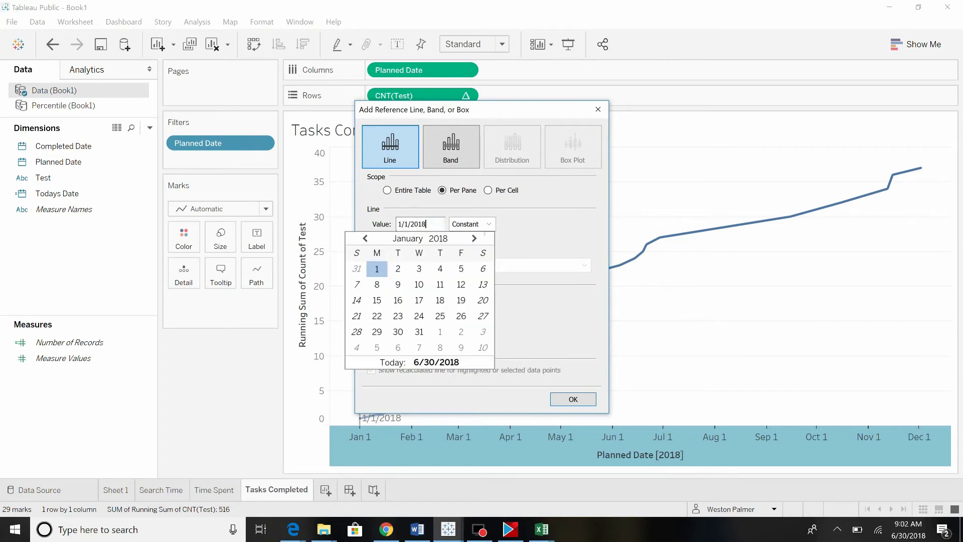
click(488, 224)
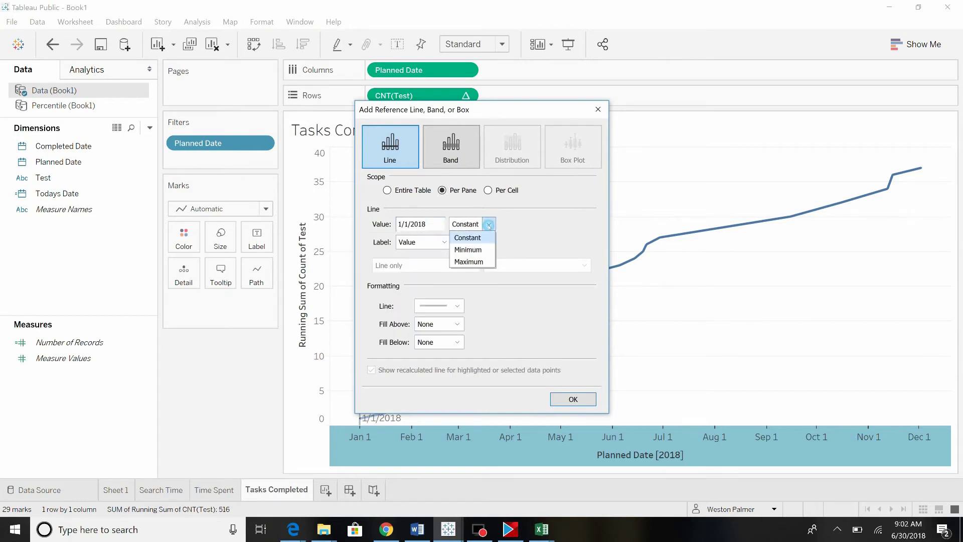
click(481, 250)
click(485, 224)
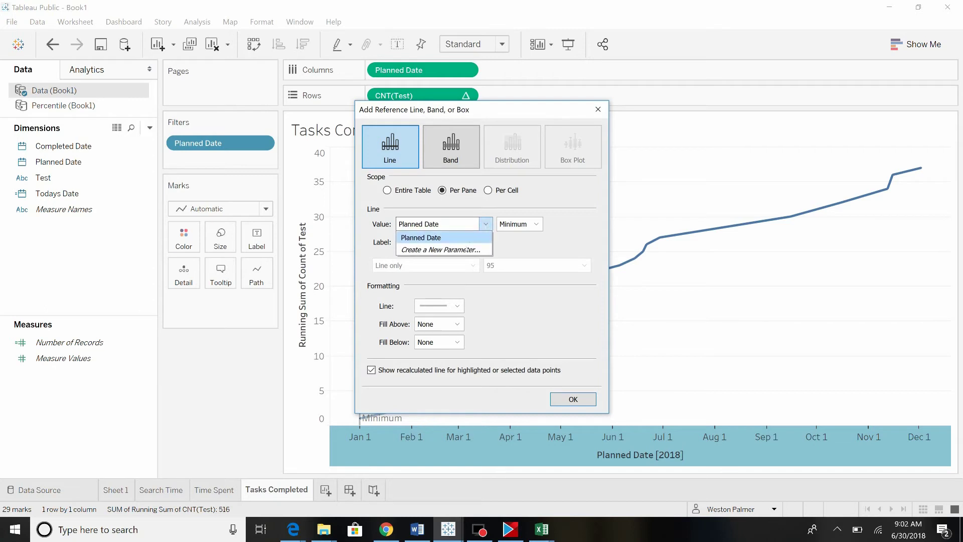
- Create a 'Today' parameter whose list values come from Todays Date (6/30/2018) for the line
click(469, 249)
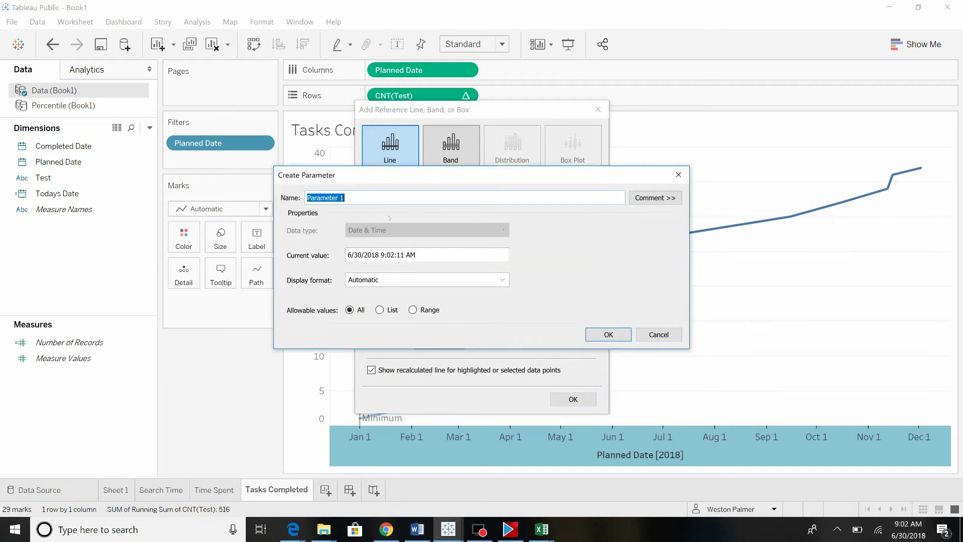
text(Today)
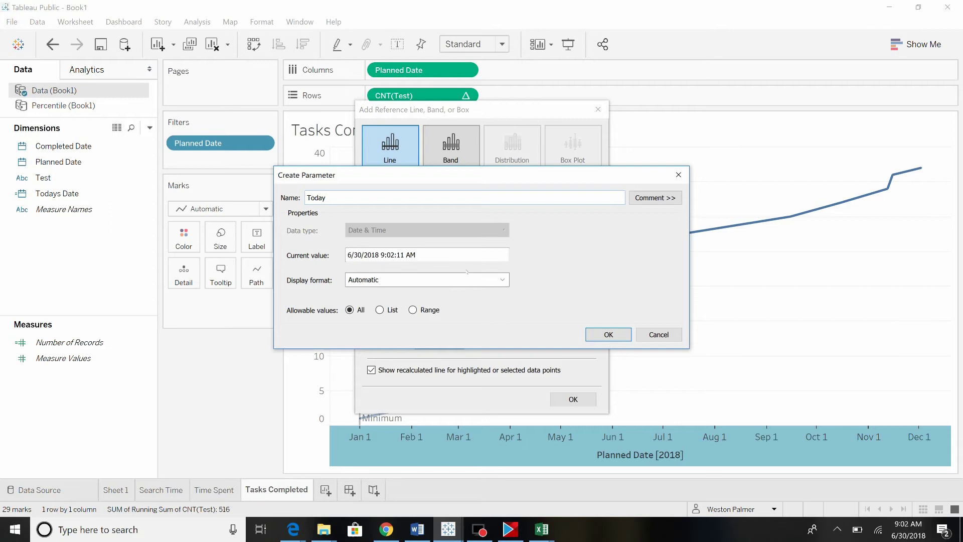
click(480, 256)
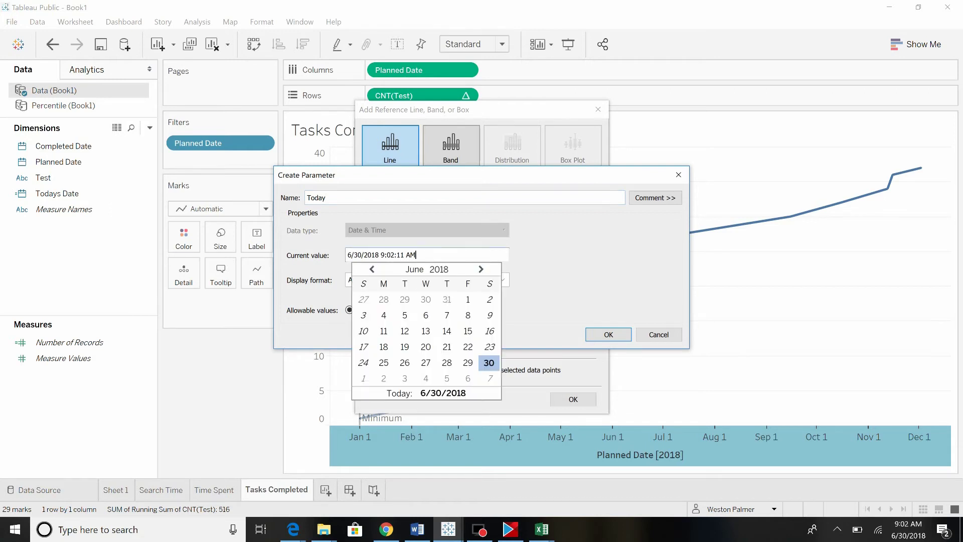
click(527, 254)
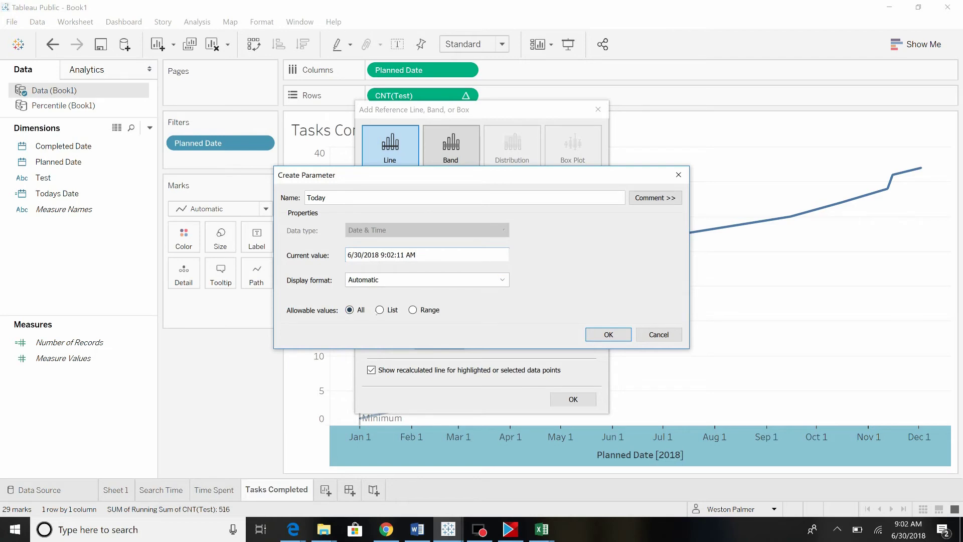
click(380, 310)
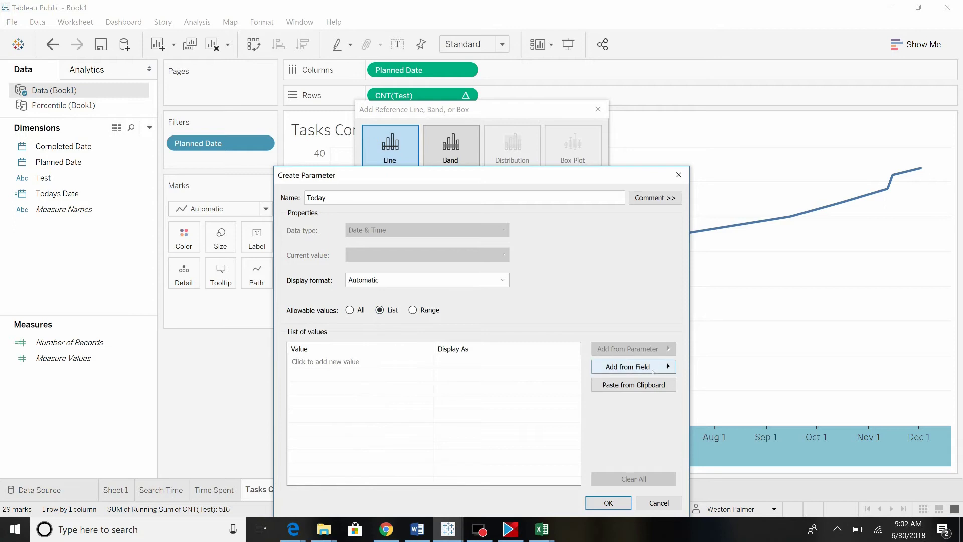
click(661, 371)
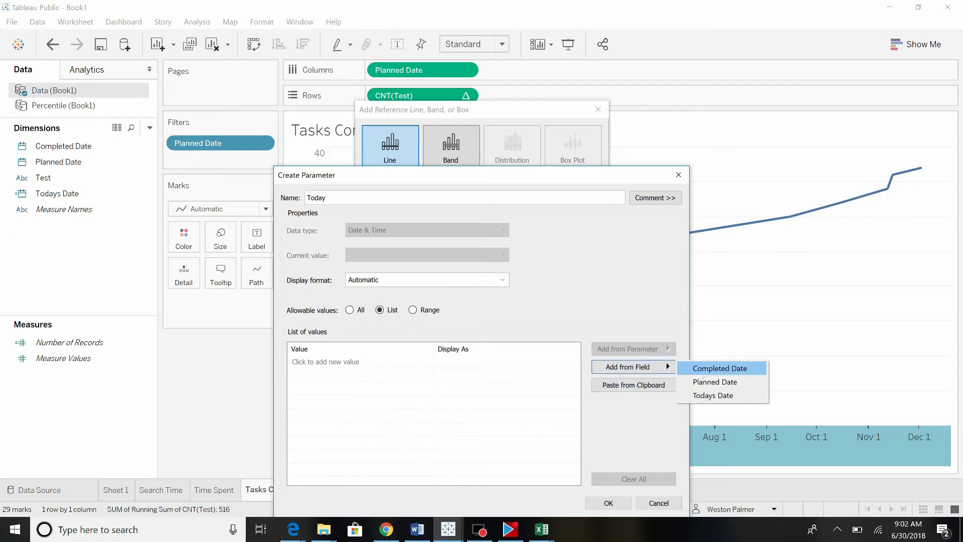
click(713, 395)
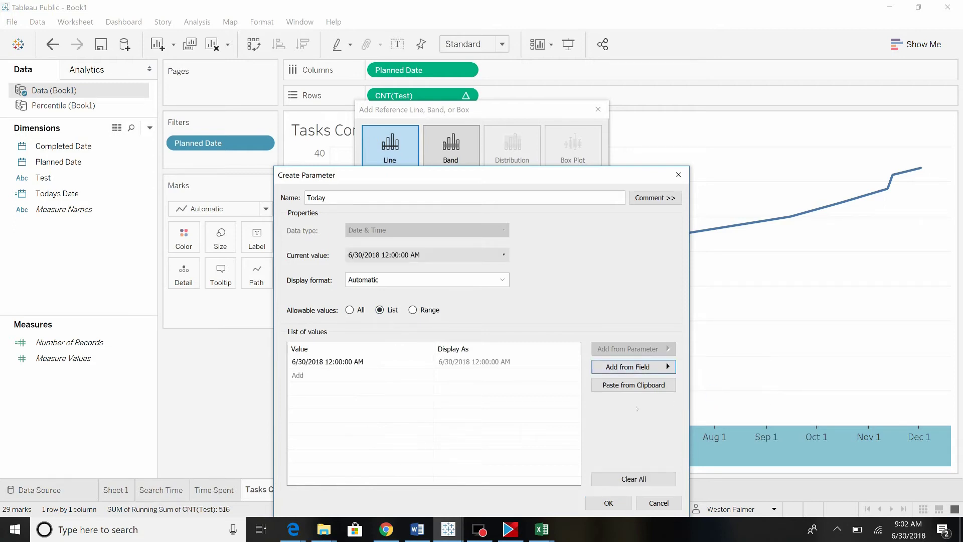
click(617, 504)
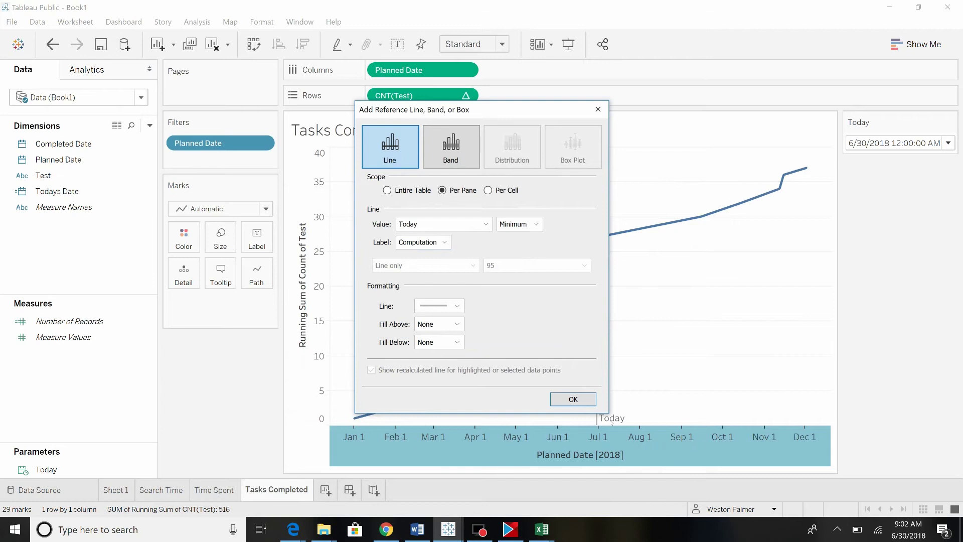
- Give the Today line a custom label '<Field Name> = <Value>' and apply it
click(445, 242)
click(430, 270)
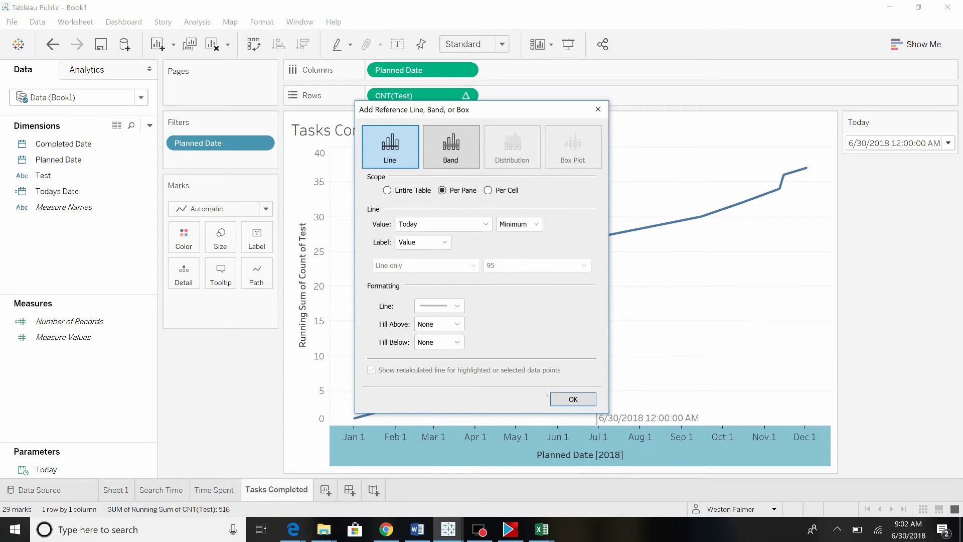
click(444, 242)
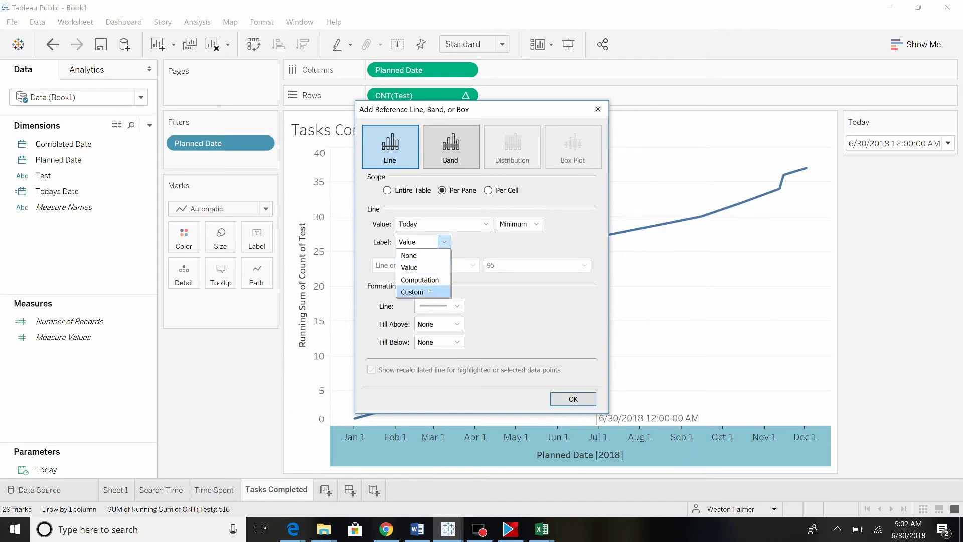
click(413, 291)
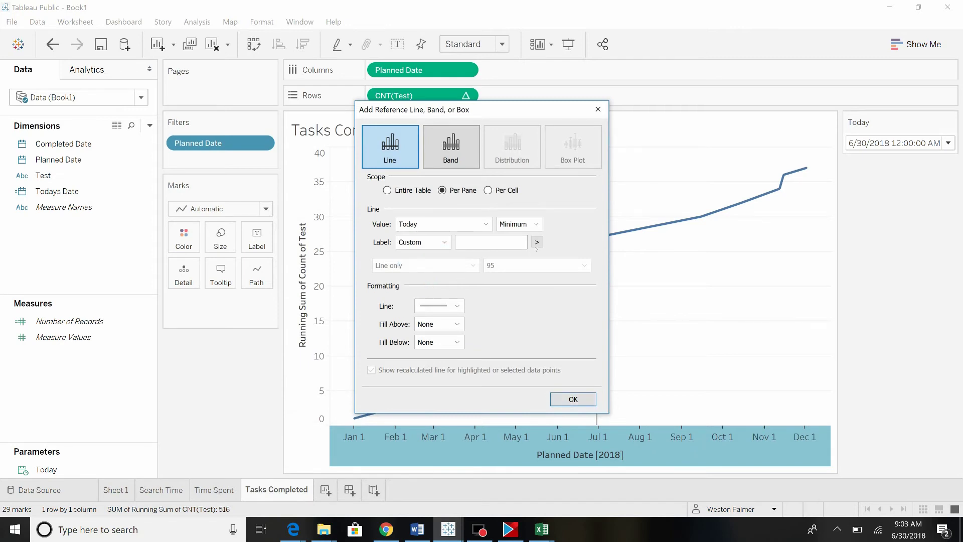
click(536, 245)
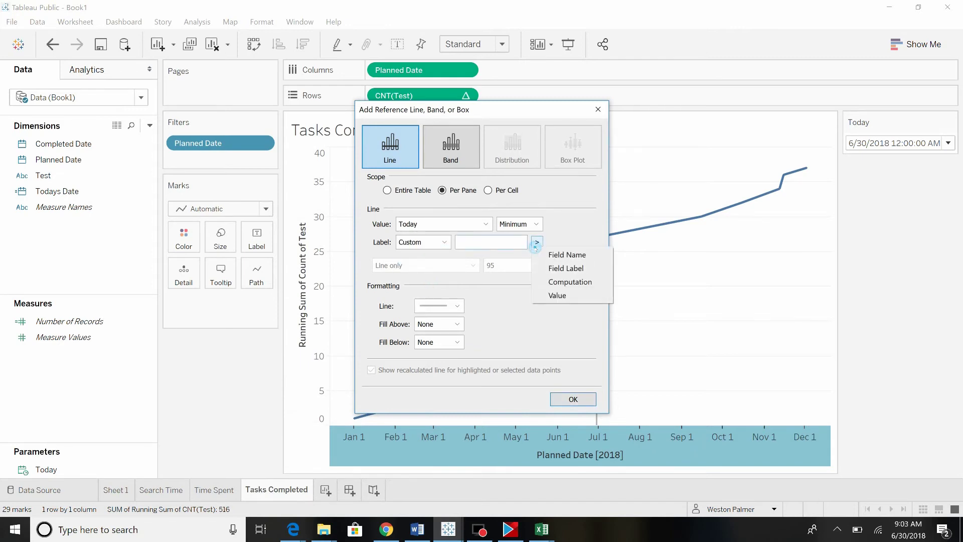
click(571, 255)
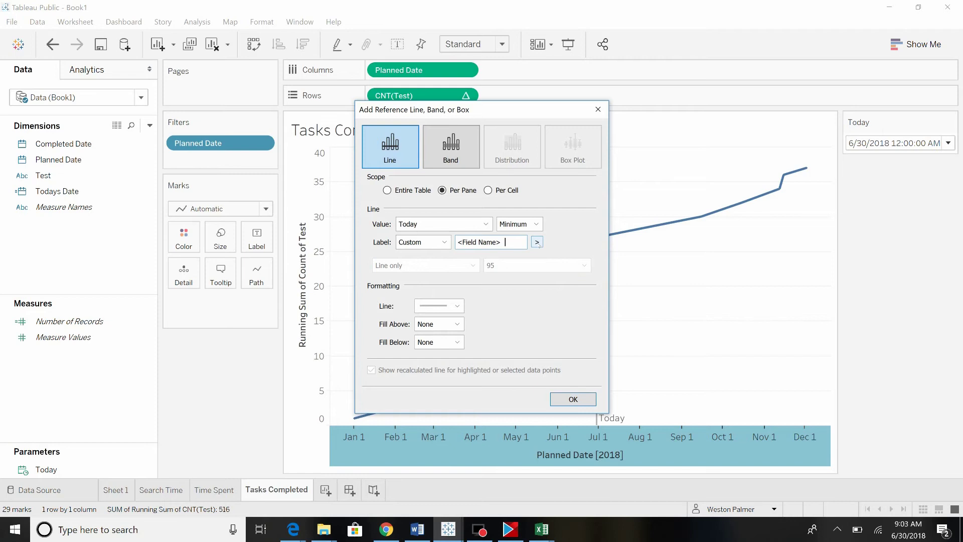
click(538, 244)
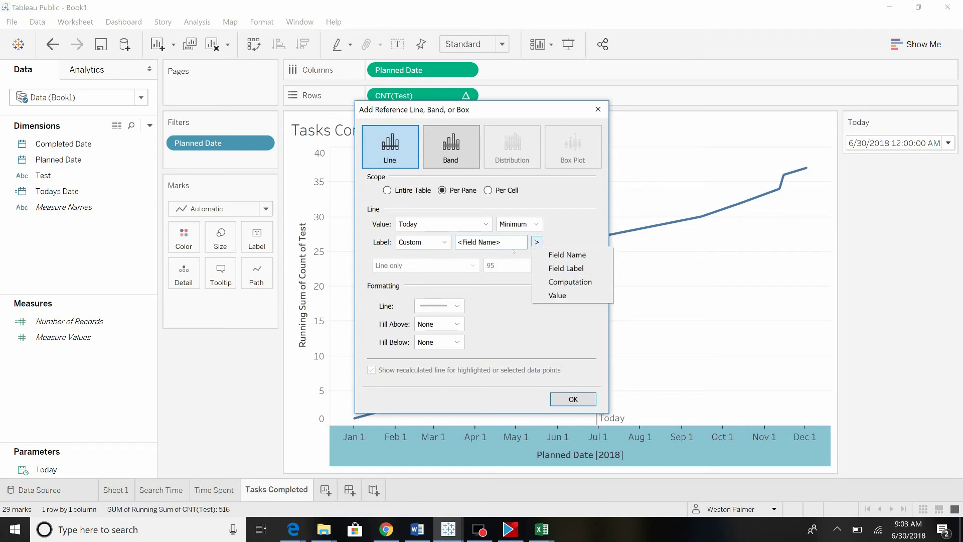
click(507, 246)
text(=)
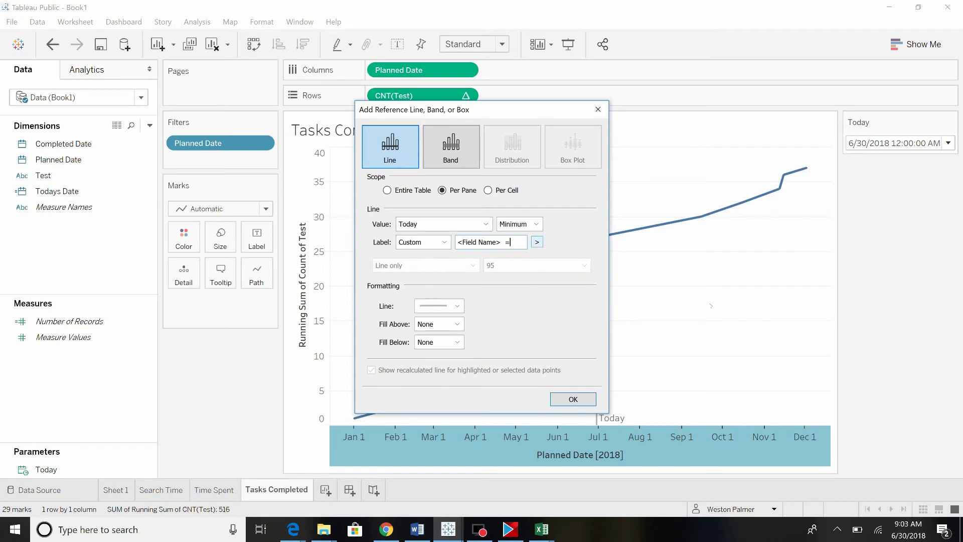
click(537, 243)
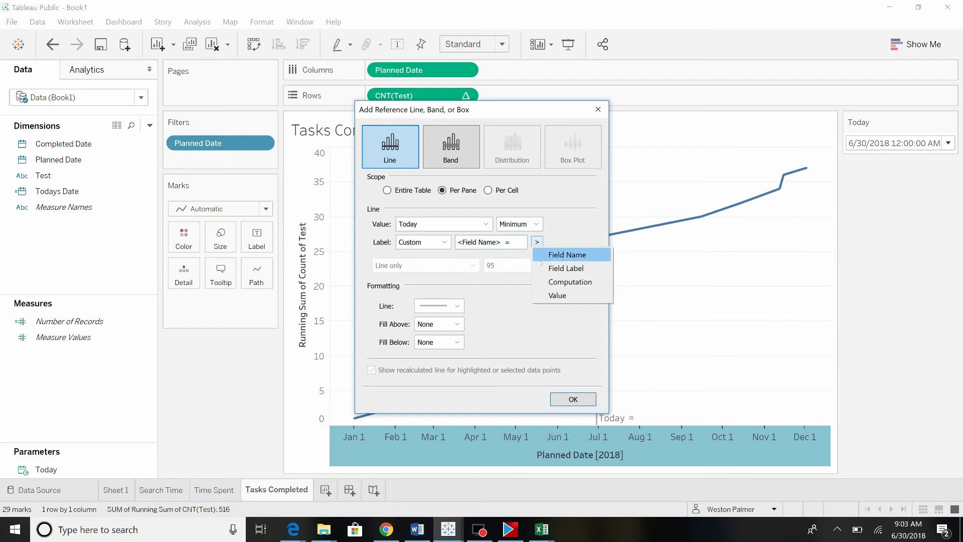
click(556, 296)
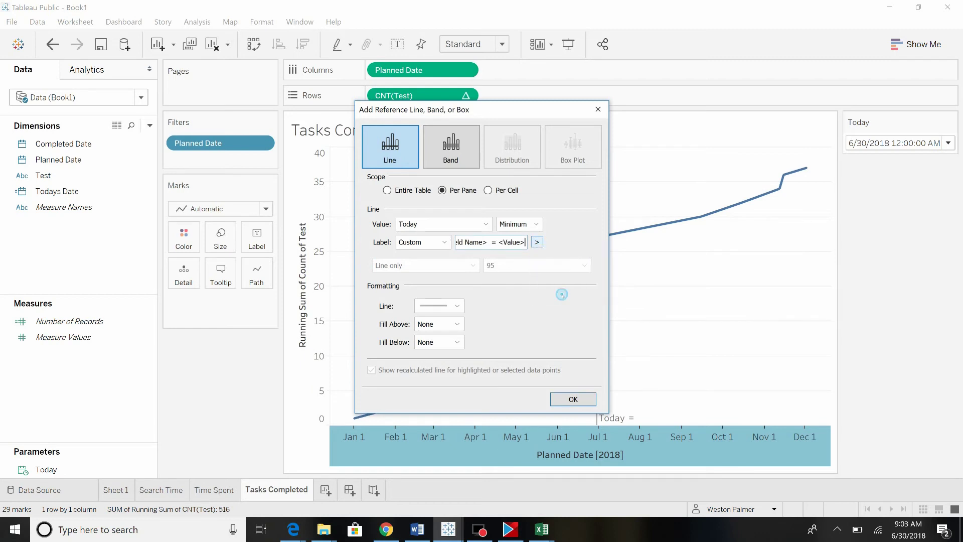
click(574, 400)
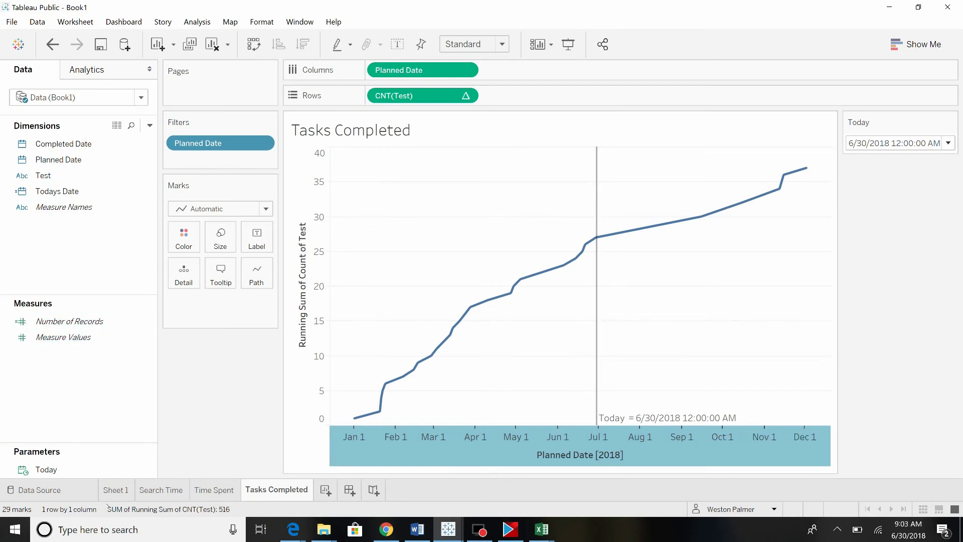
- Set the Today parameter's default date format to the short 3/14/2001 style
click(54, 470)
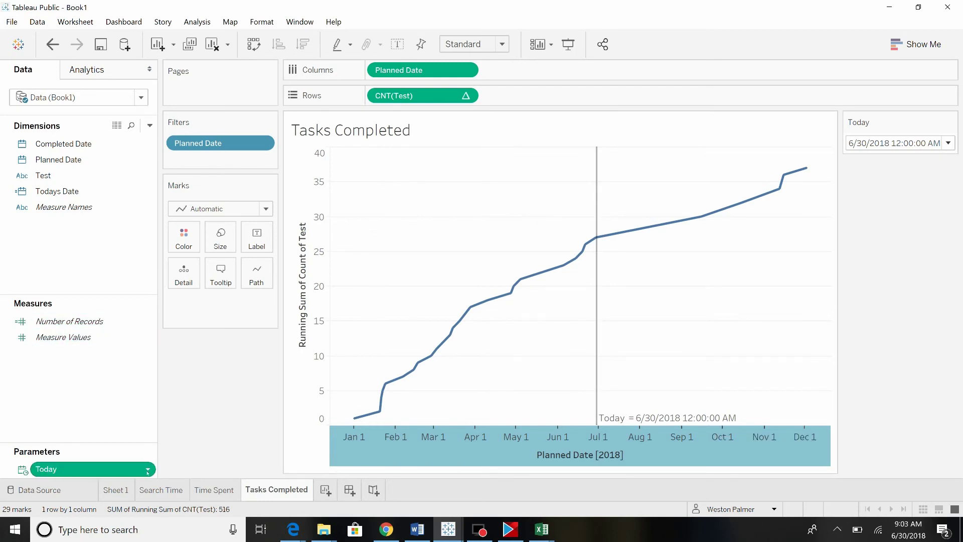
click(147, 470)
mouse_move(204, 410)
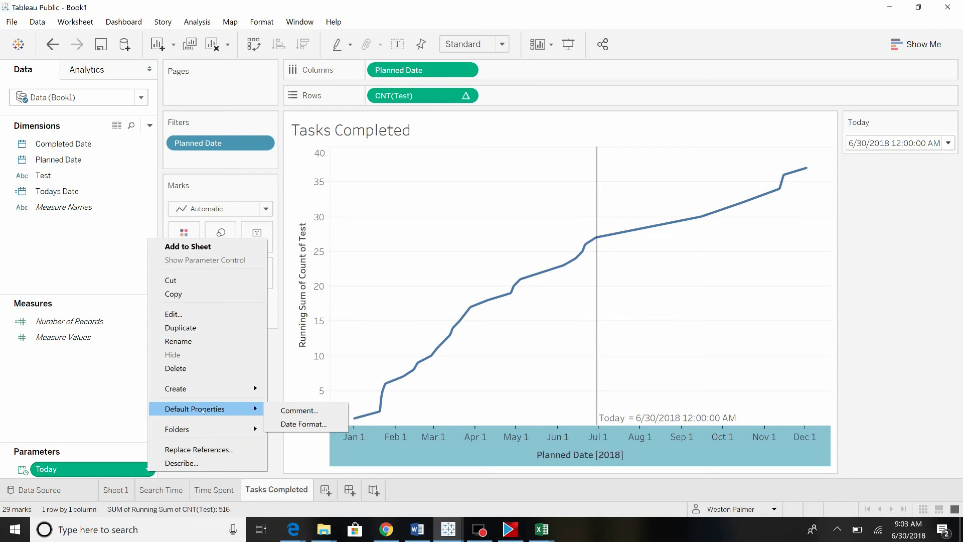
click(303, 424)
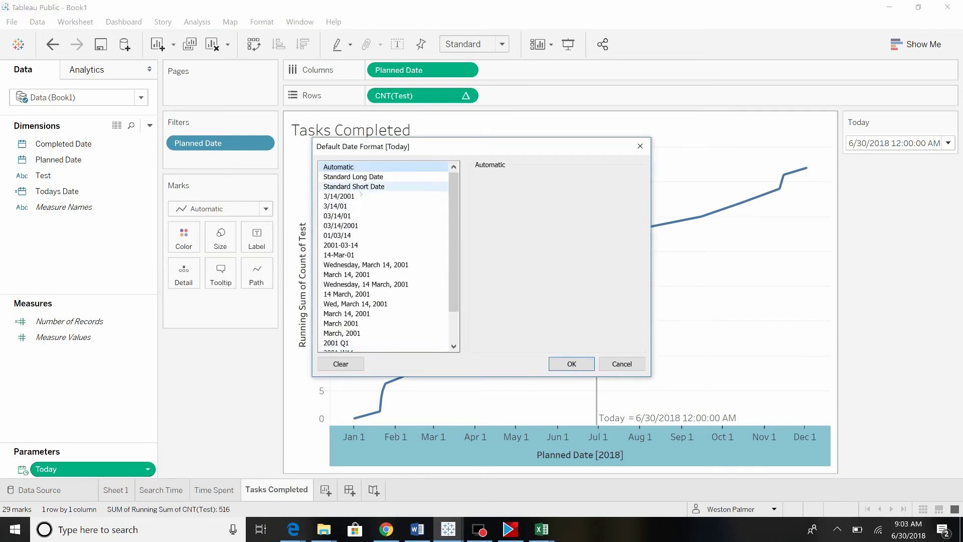
click(360, 196)
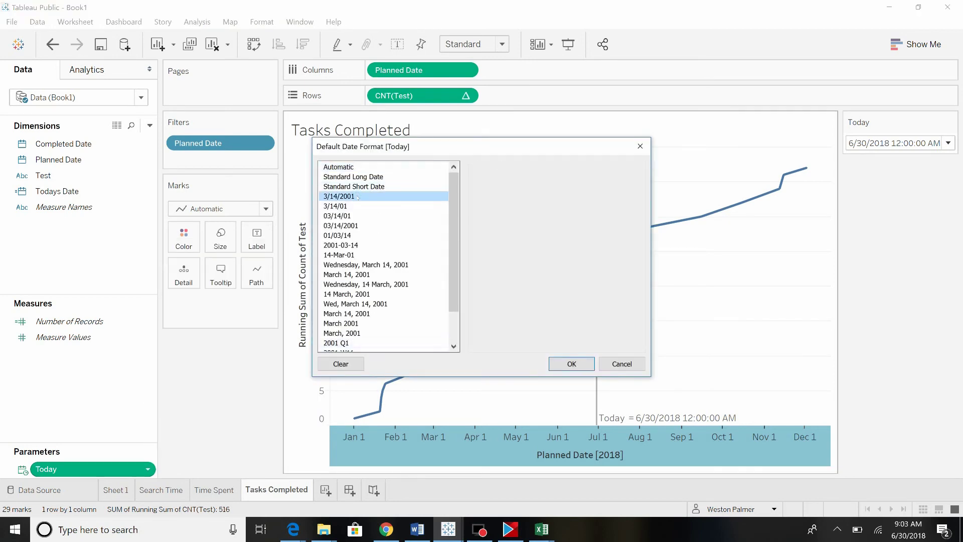
click(576, 364)
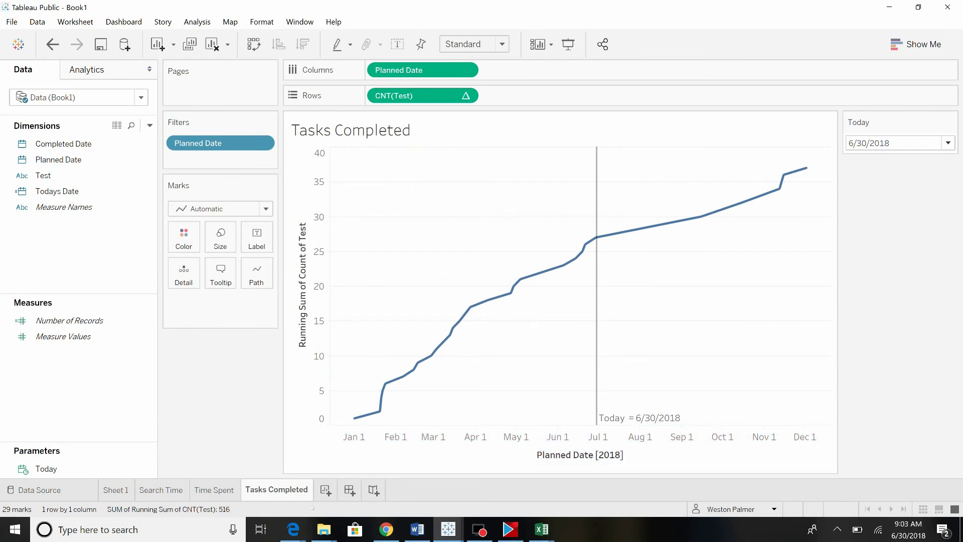
click(320, 369)
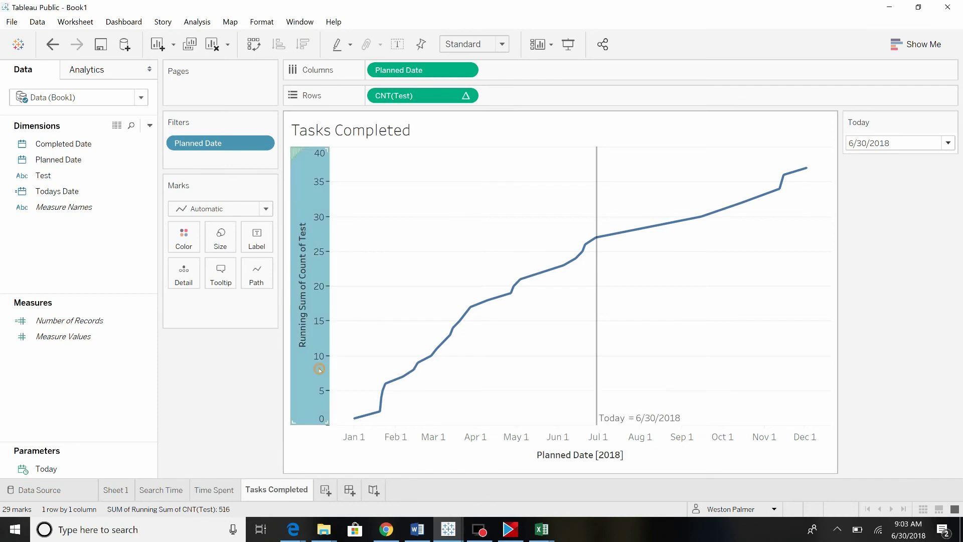
- Add a distribution band on the running-sum axis at 50,75 percent of Maximum
right_click(319, 369)
click(384, 465)
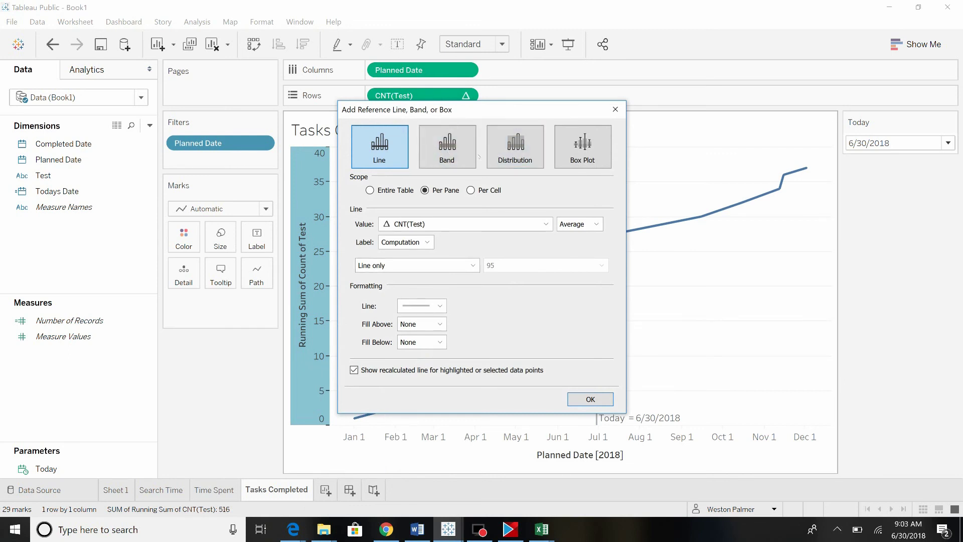
click(516, 146)
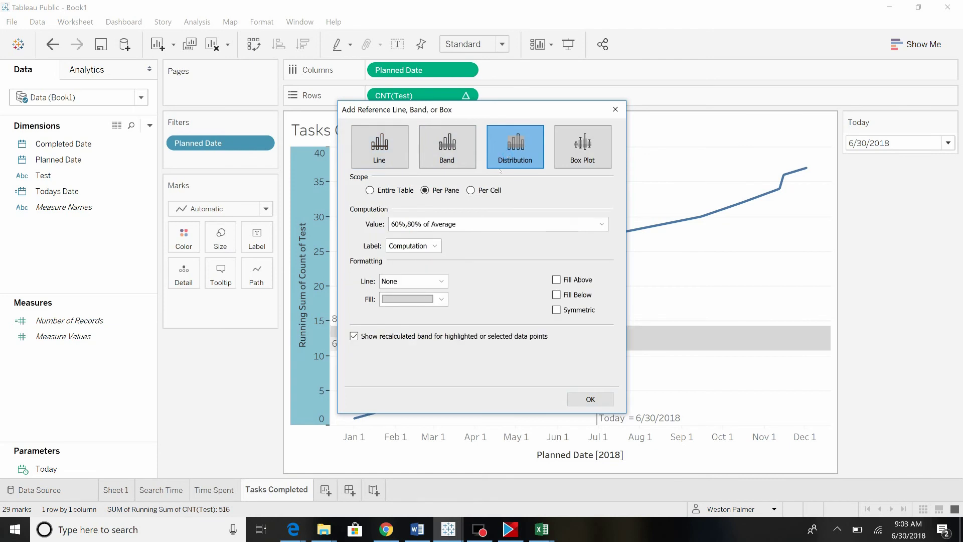
click(601, 224)
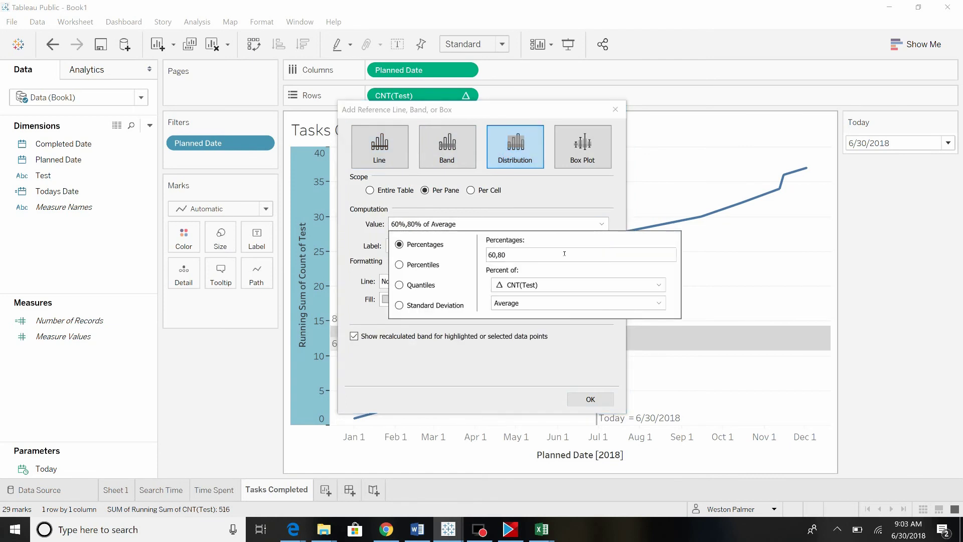
click(520, 258)
drag(520, 258, 462, 260)
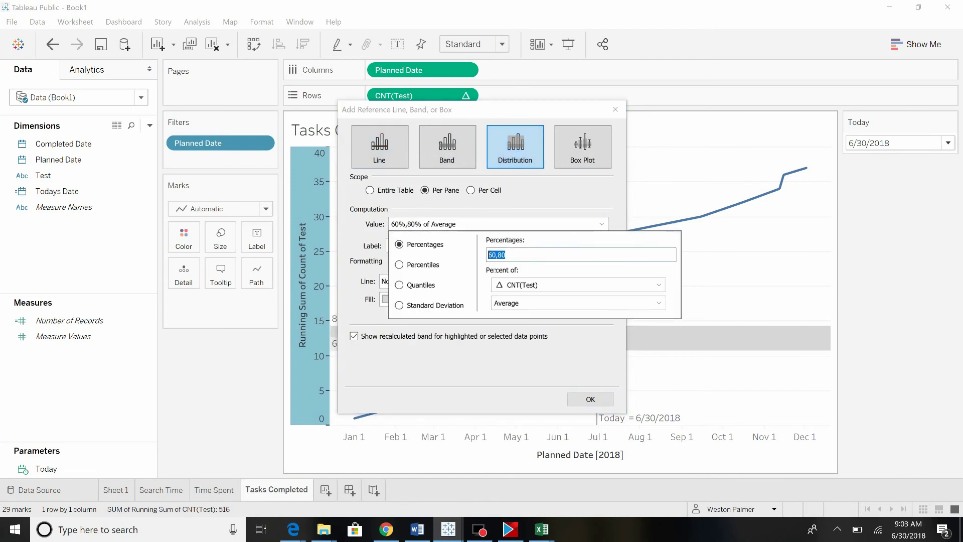
text(50,75)
click(659, 303)
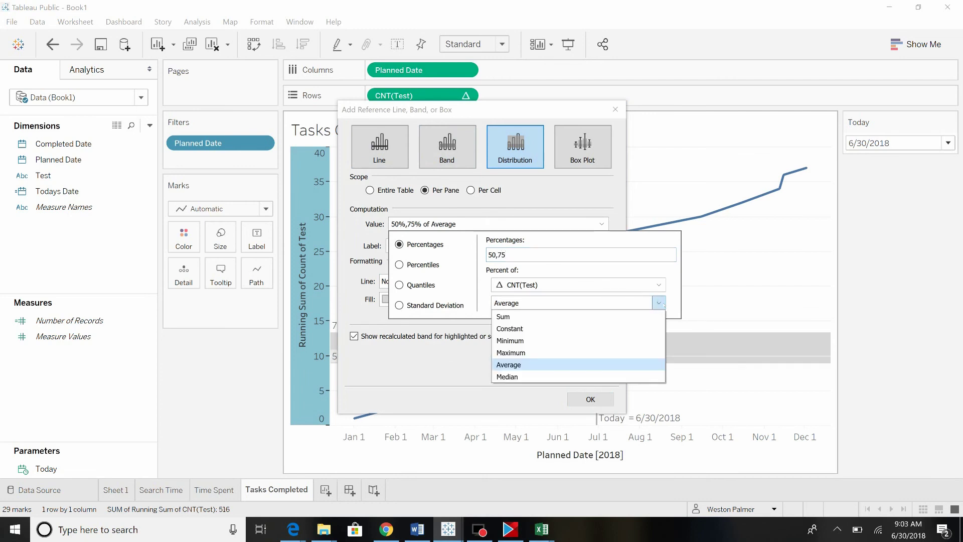
click(516, 353)
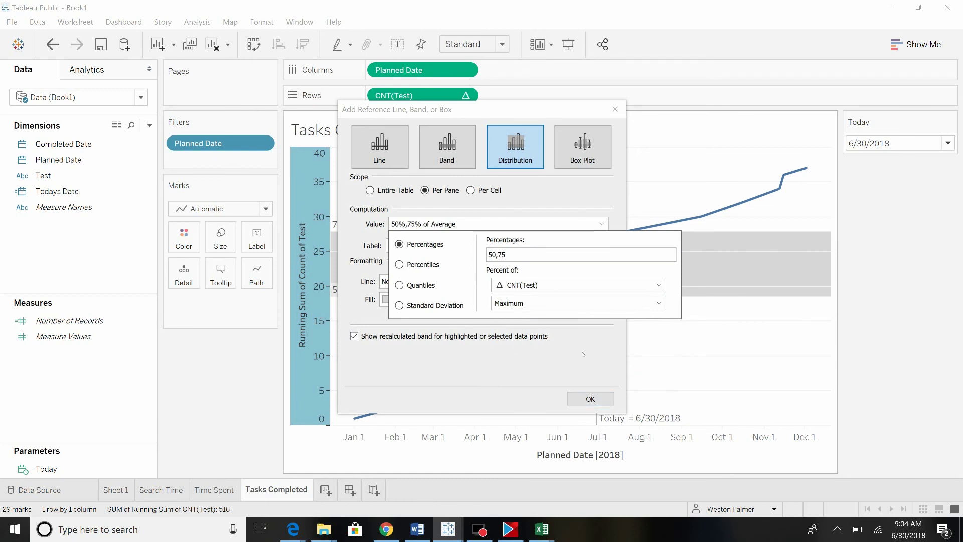
click(574, 336)
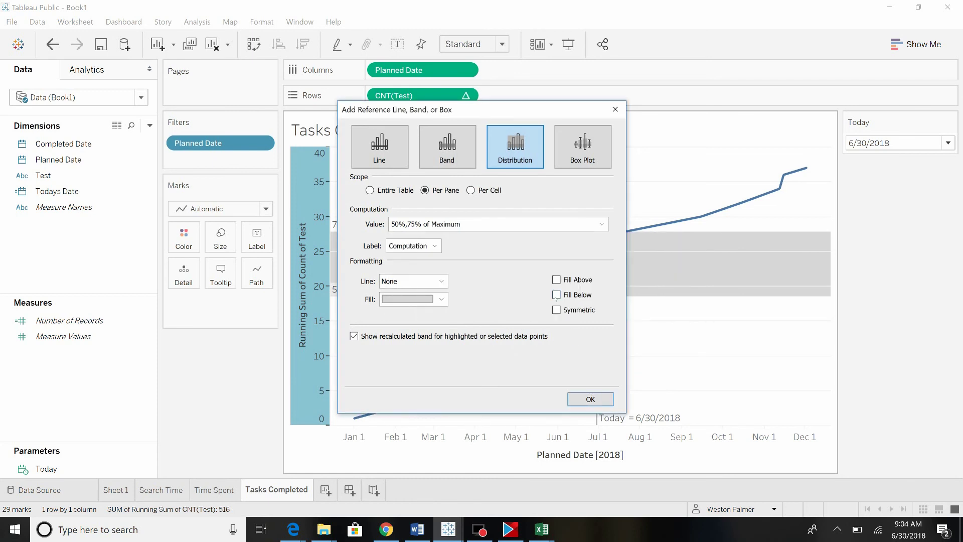
- Fill below the distribution bands in Blue and apply
click(557, 296)
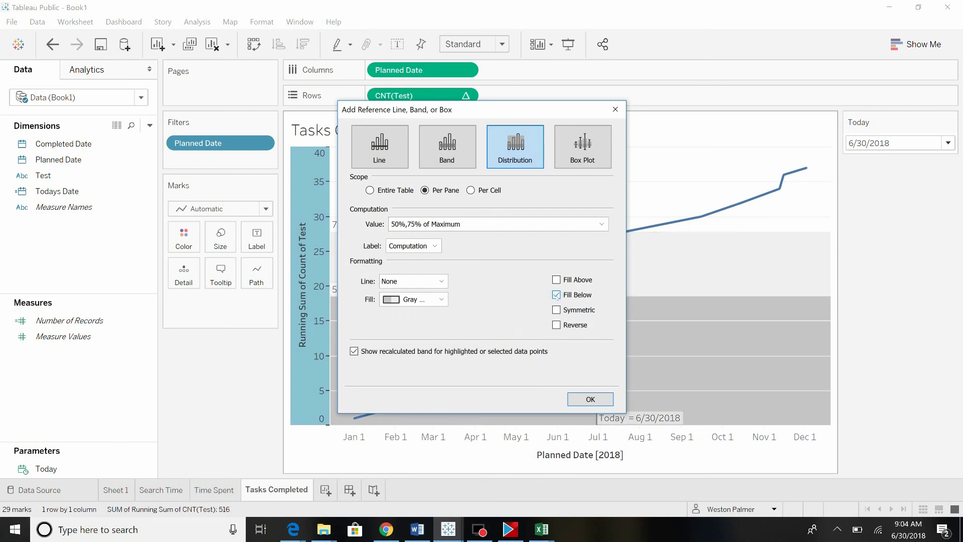
click(441, 299)
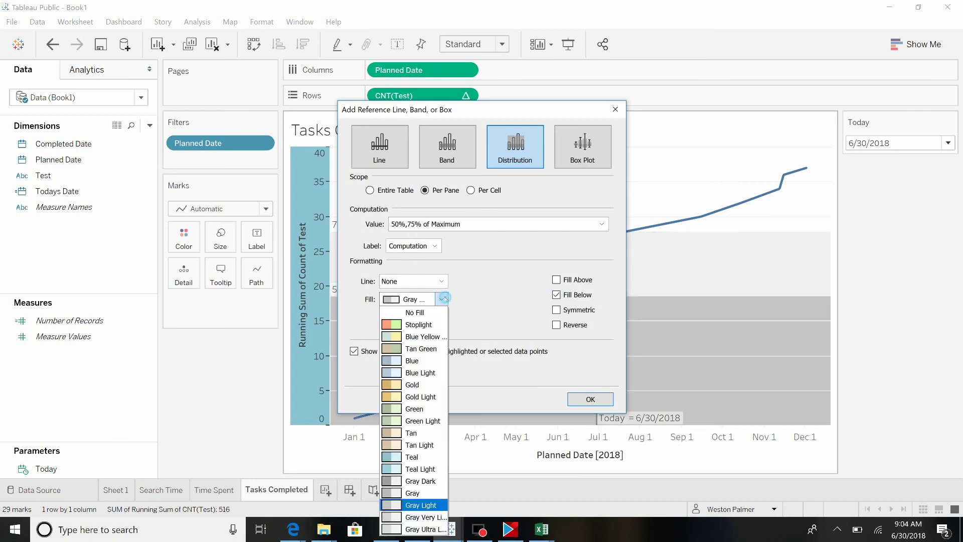
click(423, 361)
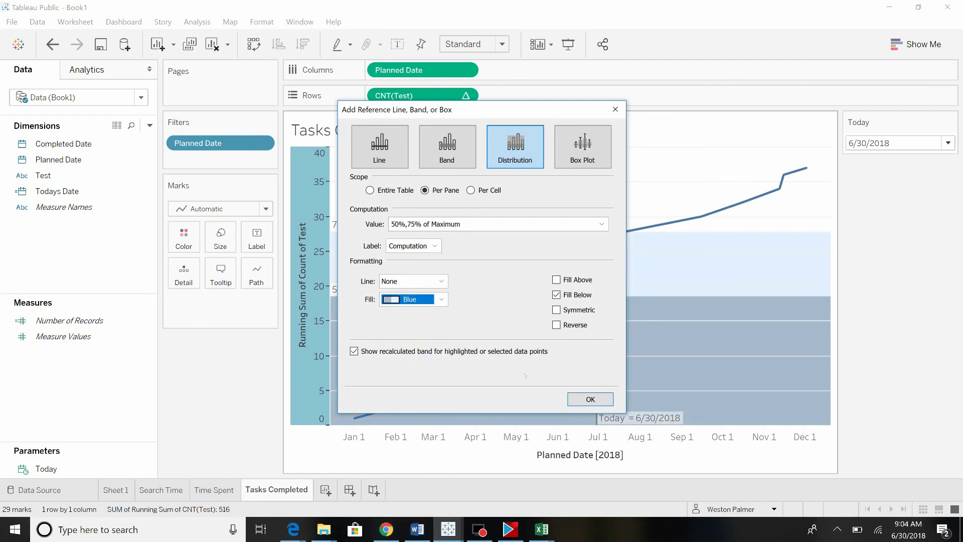
click(591, 399)
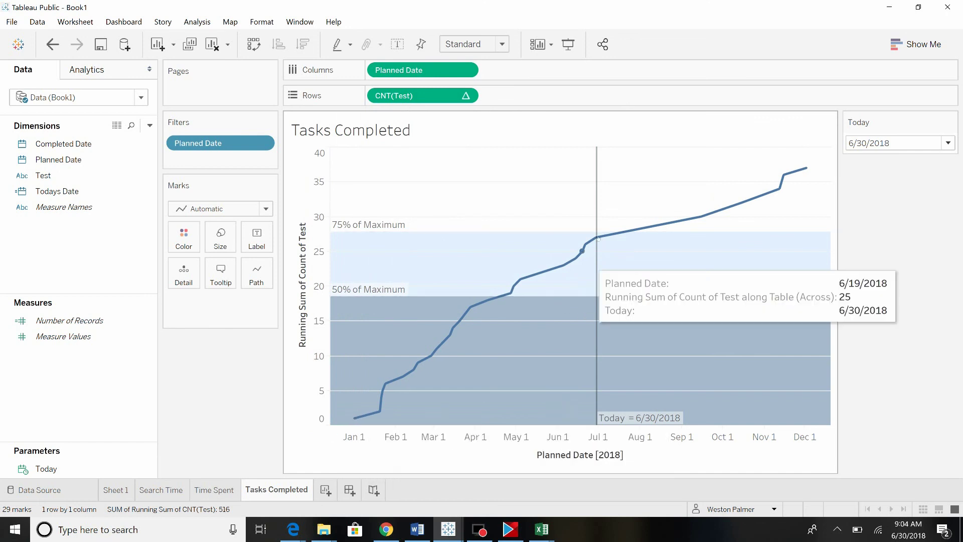
mouse_move(605, 236)
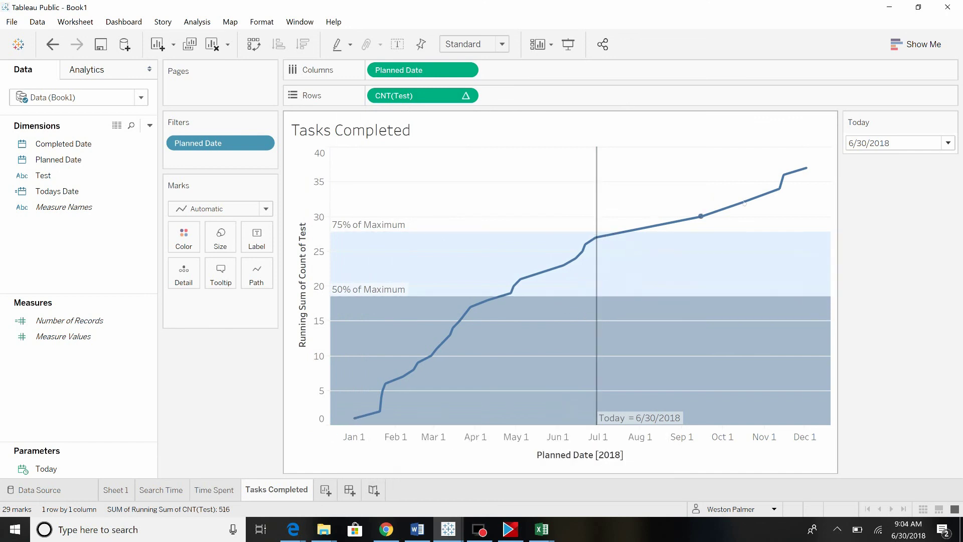